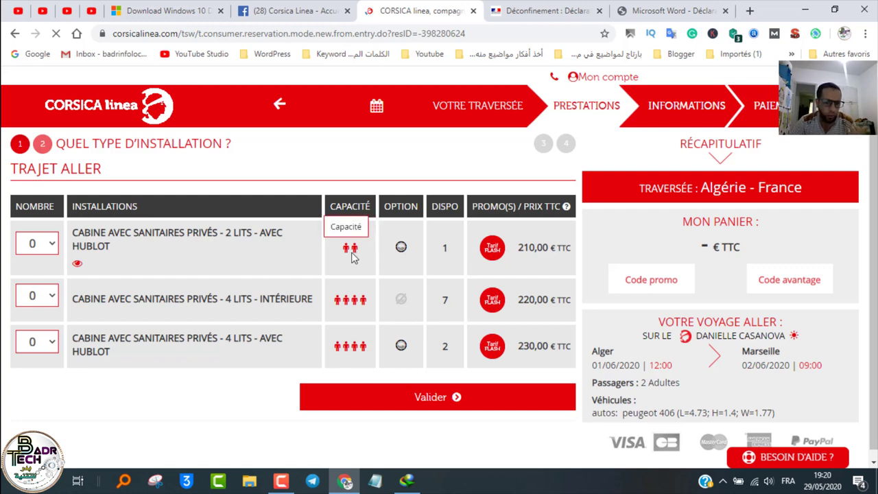
Step: Book one 2-bed cabin with private bathroom and porthole at 210,00 € and confirm
click(51, 245)
click(45, 278)
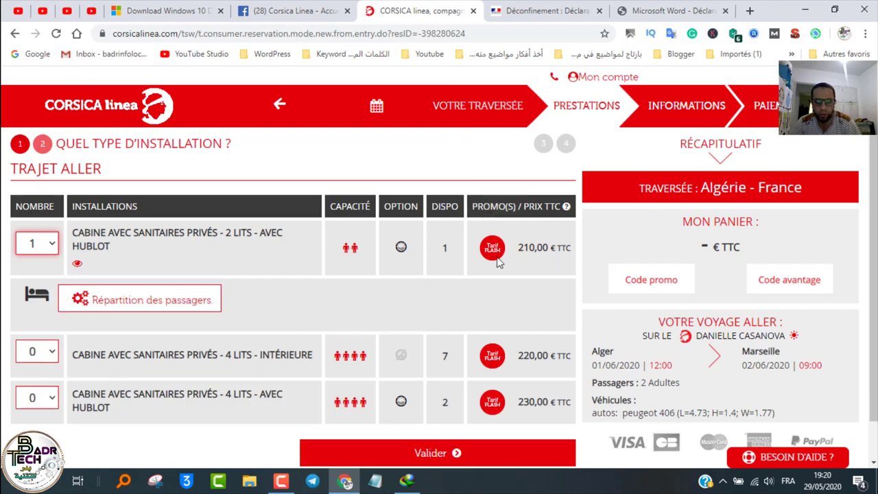
scroll(456, 403, down, 1)
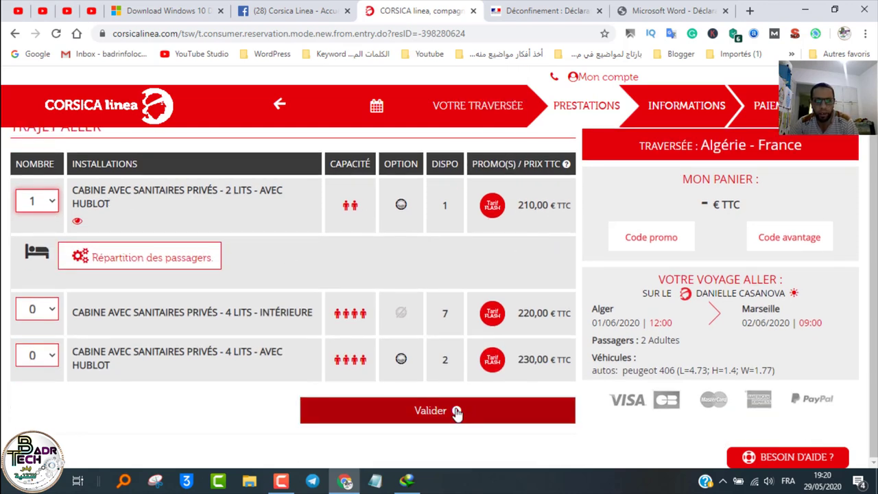
click(456, 412)
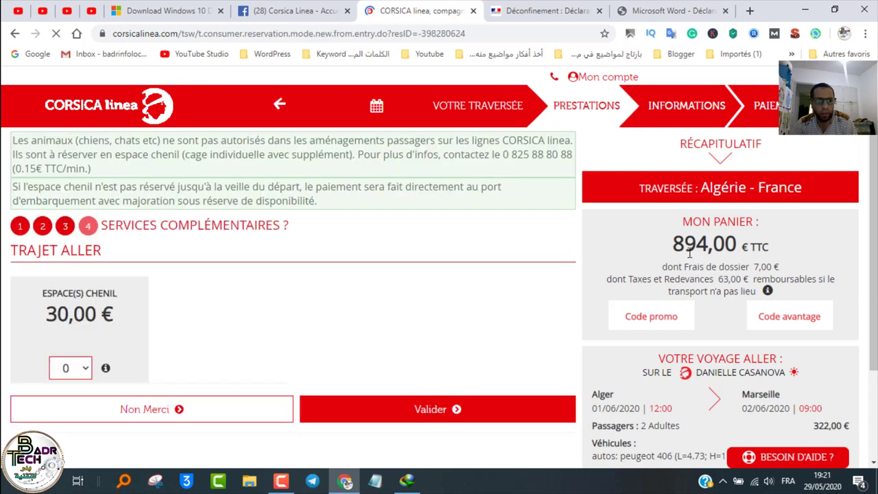
Step: Leave the kennel space quantity at 0 and decline it with Non Merci
click(82, 369)
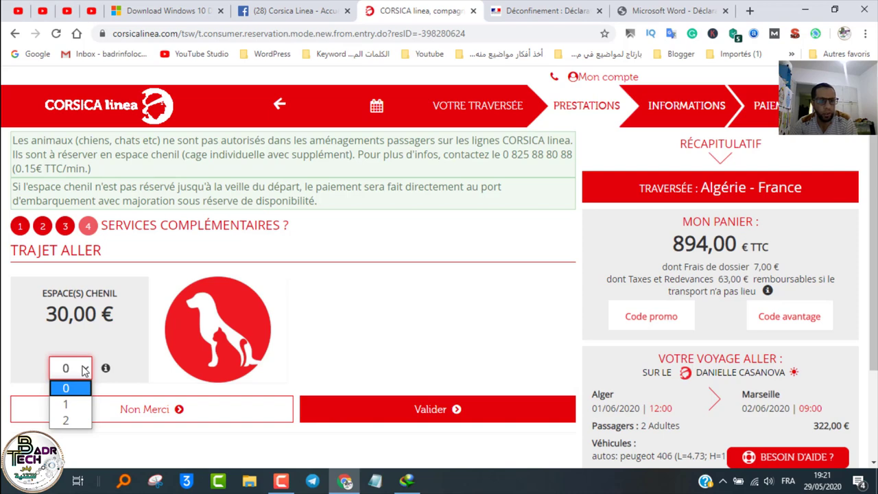
scroll(88, 308, down, 2)
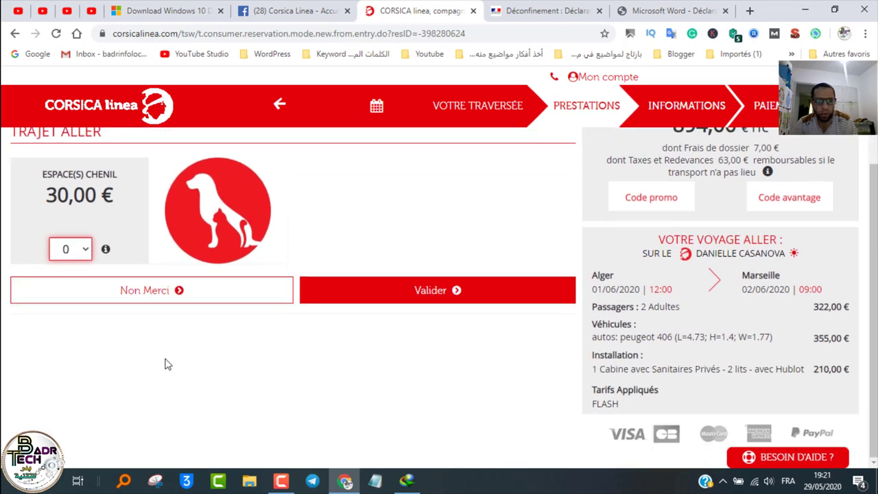
click(201, 303)
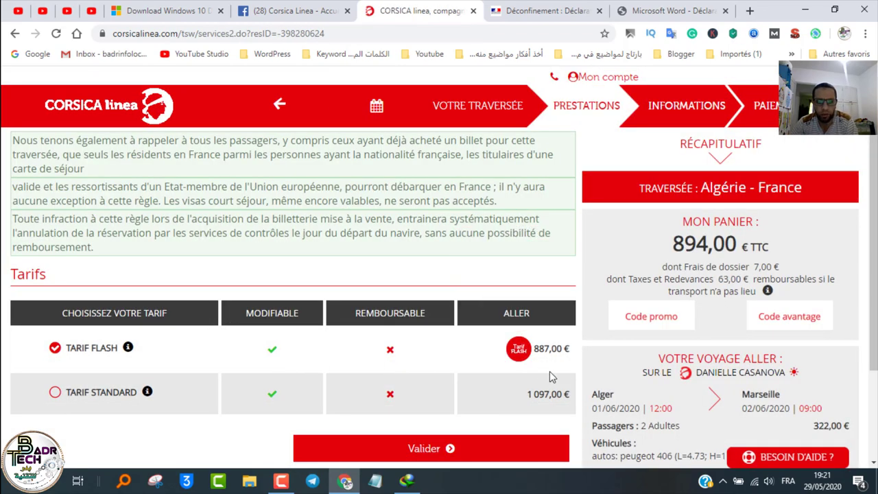
Step: Review the summary's departure and arrival dates, passenger count, vehicle and cabin prices
scroll(515, 409, down, 1)
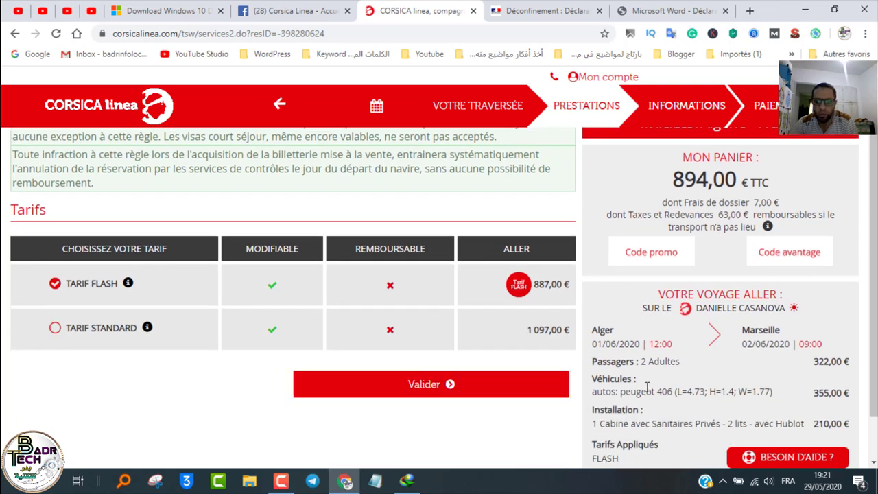
scroll(469, 390, down, 1)
drag(609, 289, 642, 289)
drag(755, 289, 796, 291)
drag(611, 307, 680, 308)
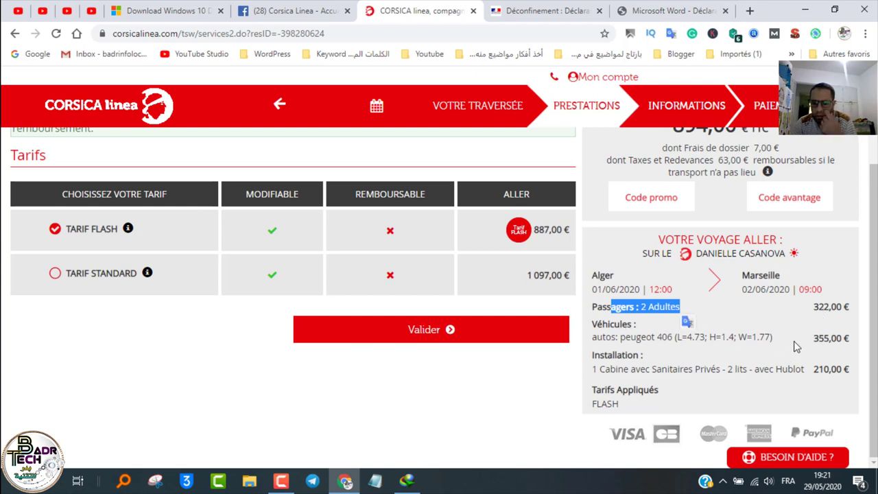
drag(818, 339, 830, 341)
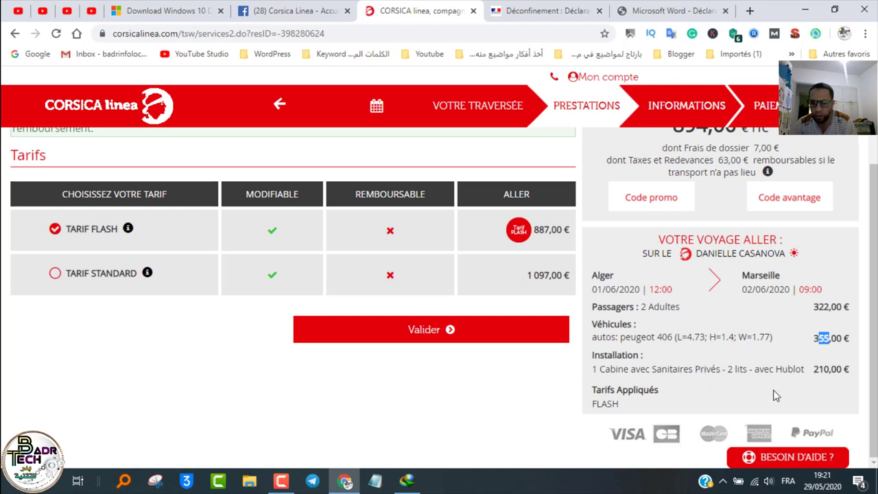
drag(818, 370, 830, 371)
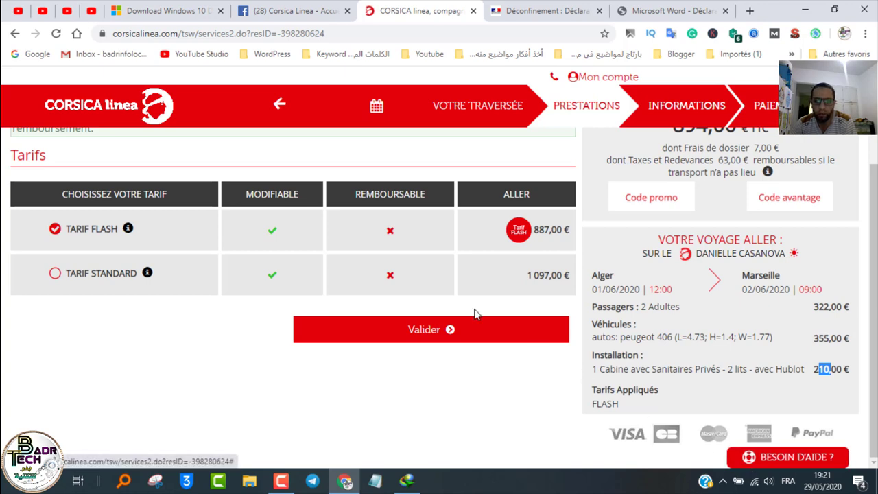
Step: Validate the Tarif Flash fare
scroll(615, 250, up, 2)
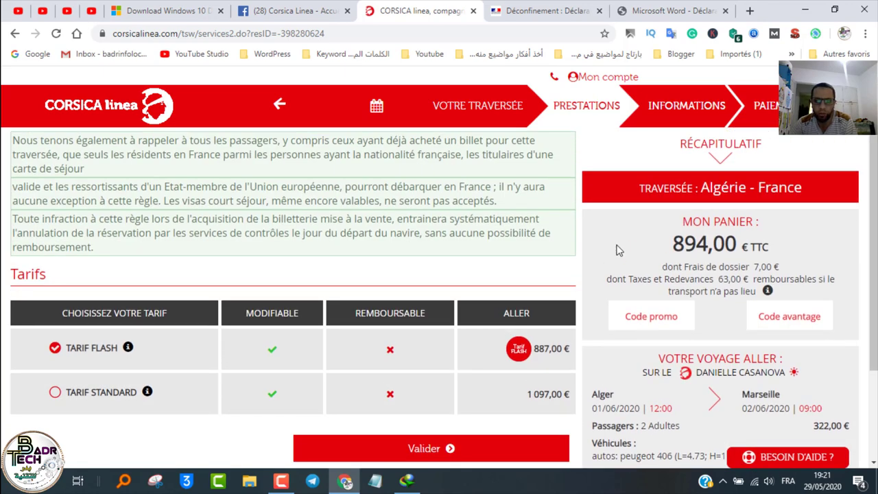
scroll(449, 349, down, 2)
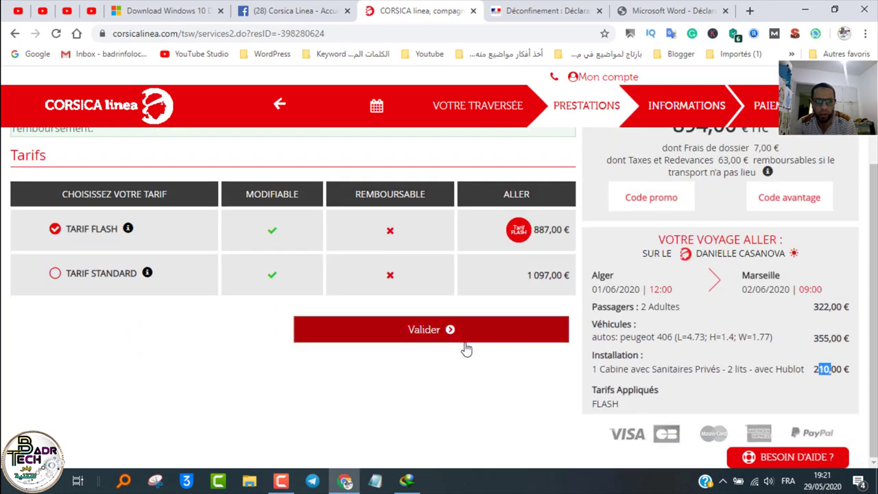
click(451, 336)
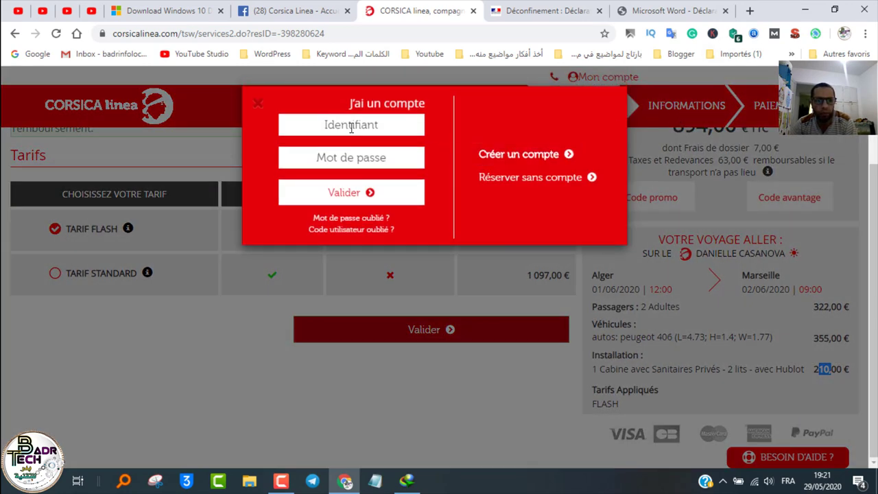
Step: Choose Créer un compte in the login prompt to open the new account form
click(520, 157)
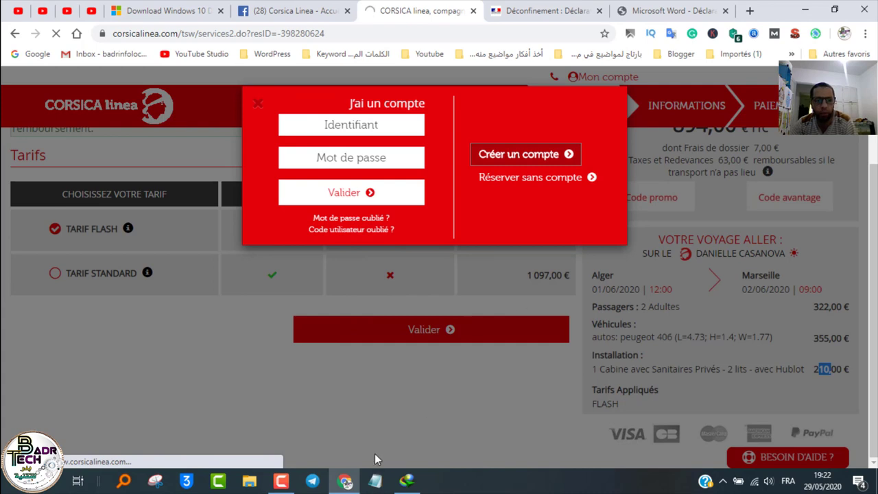
click(278, 485)
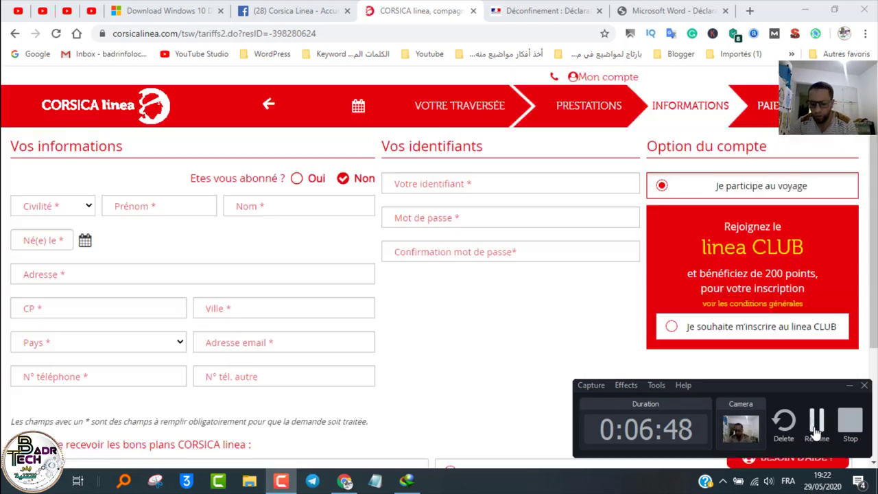
Step: Set the title to M. and enter the account holder's first name
click(67, 205)
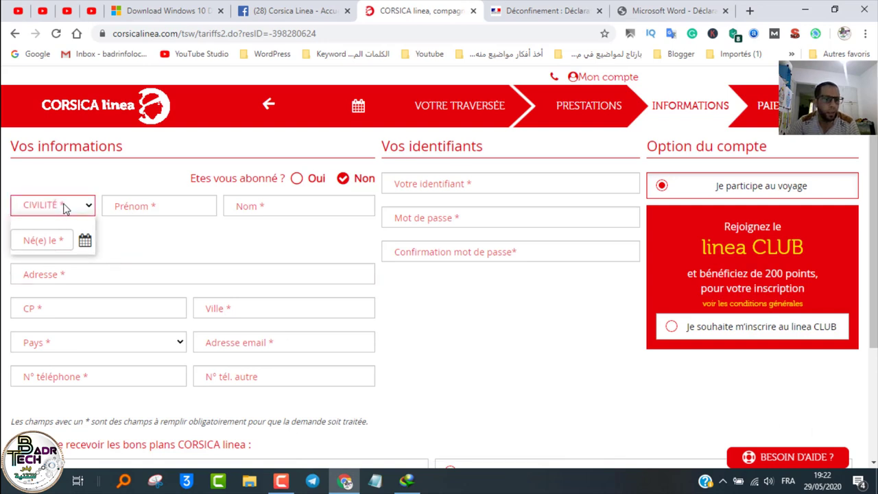
click(50, 250)
click(164, 205)
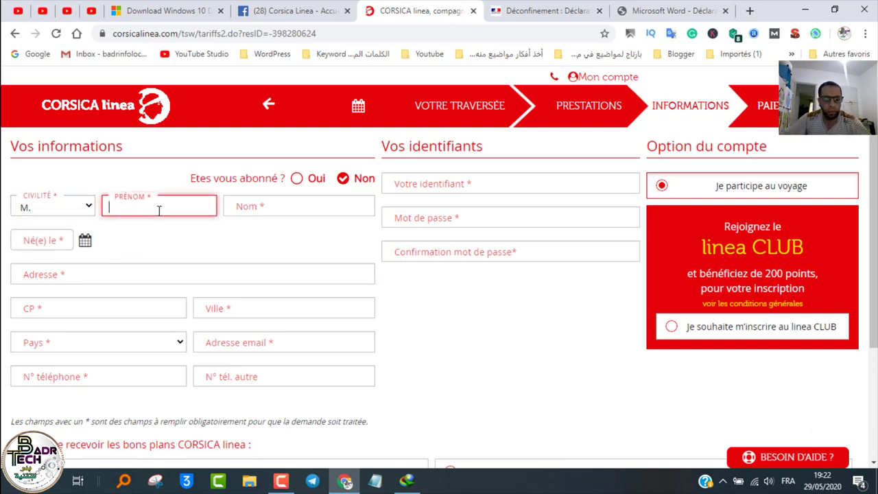
text(badr)
key(Tab)
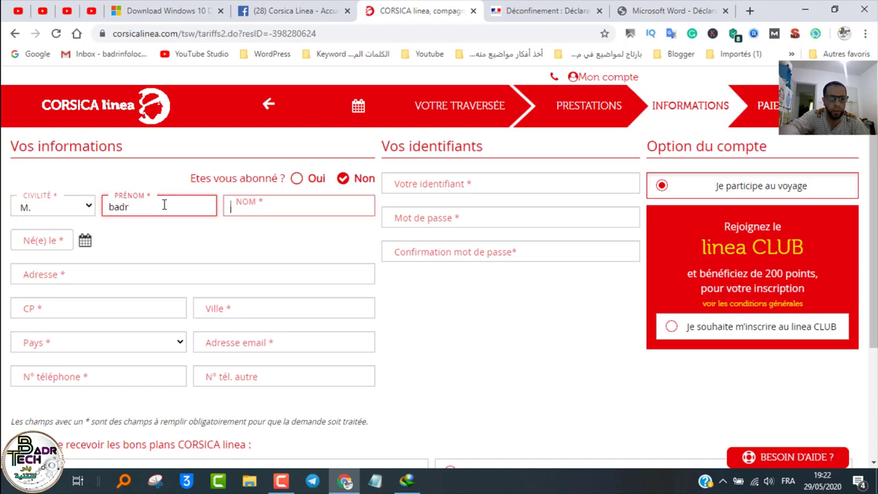
key(Tab)
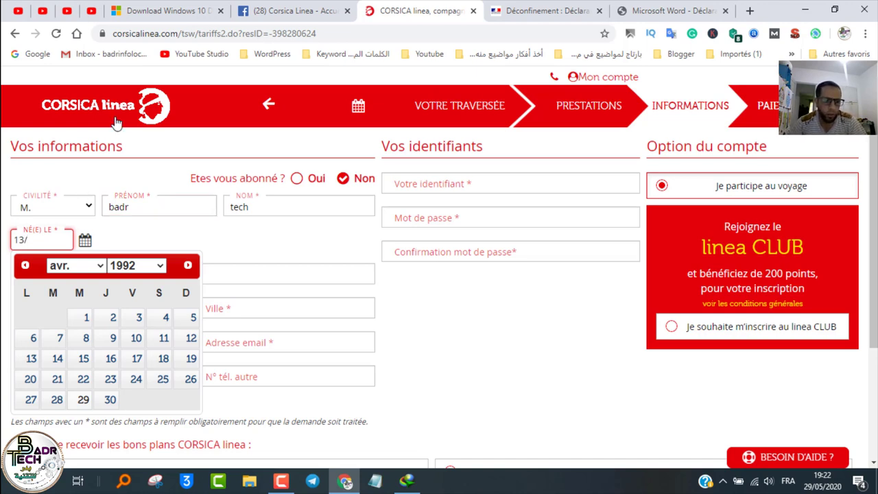
click(83, 266)
click(72, 282)
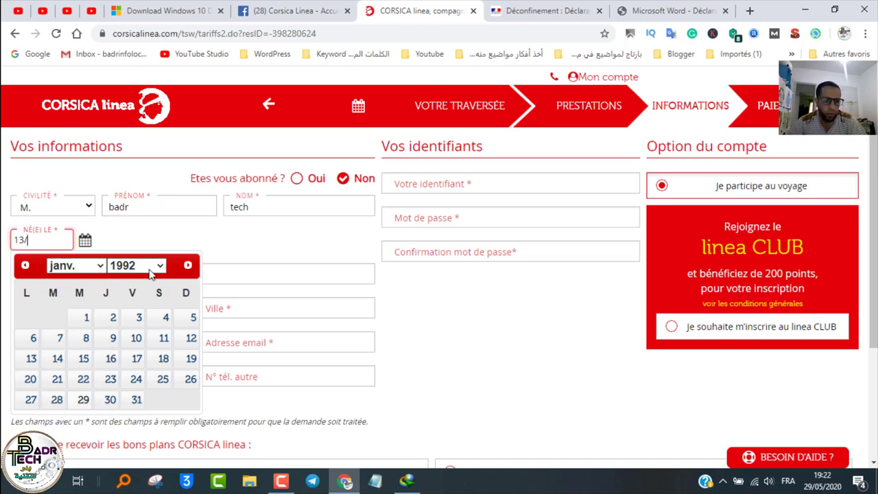
click(135, 266)
scroll(139, 183, down, 3)
scroll(140, 183, up, 12)
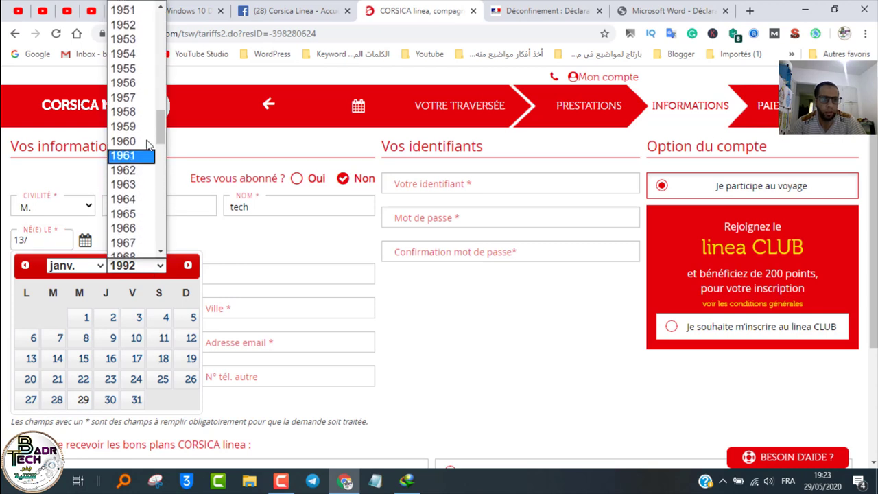
click(141, 128)
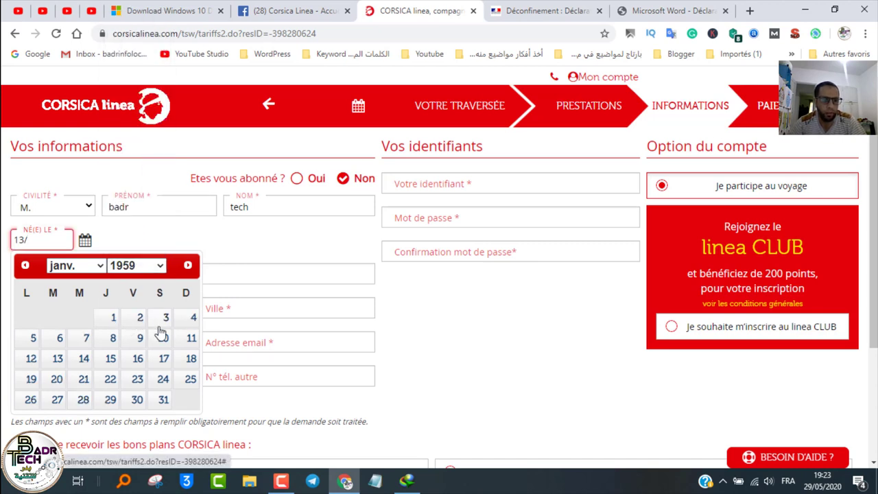
click(58, 359)
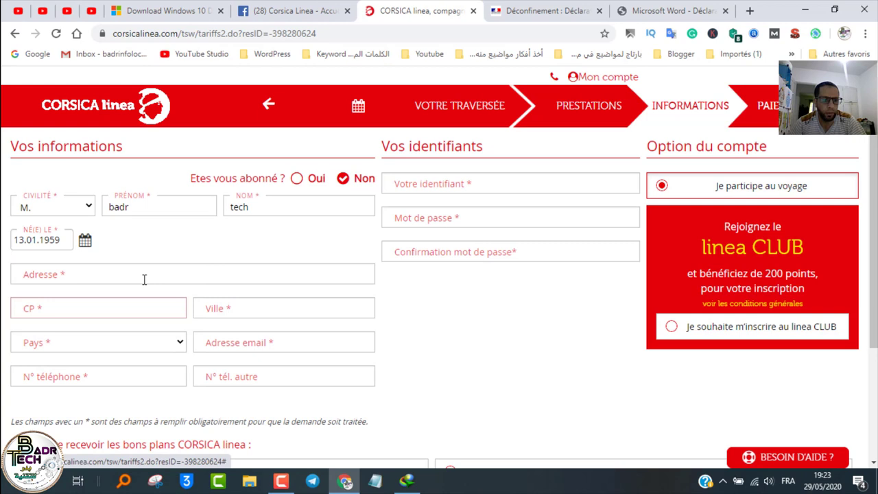
Step: Enter the postal address and city
click(53, 275)
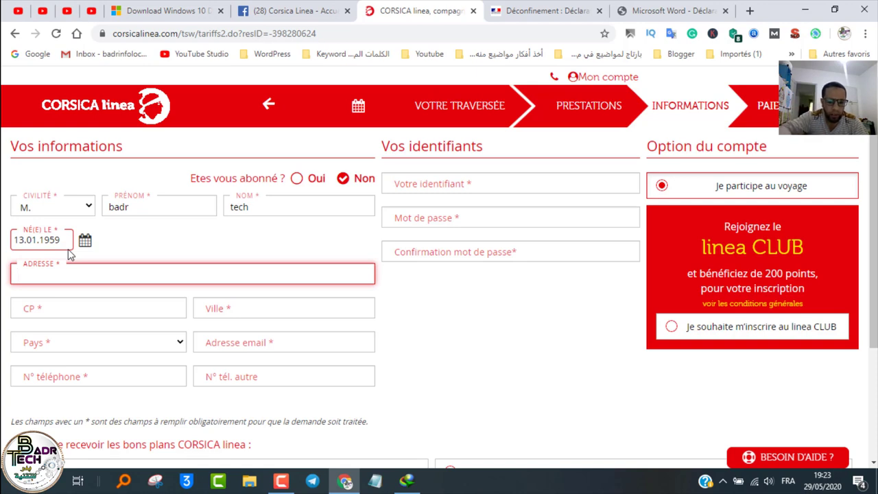
text(mostaganem)
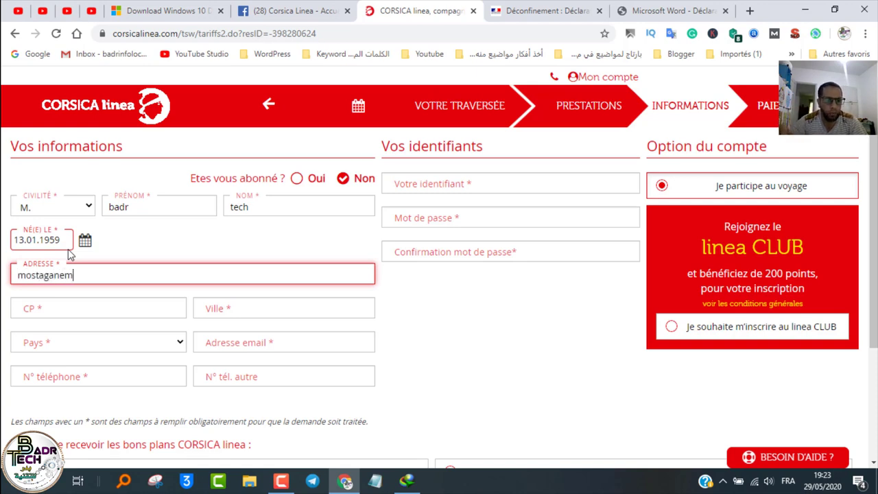
click(223, 310)
text(mostaganem)
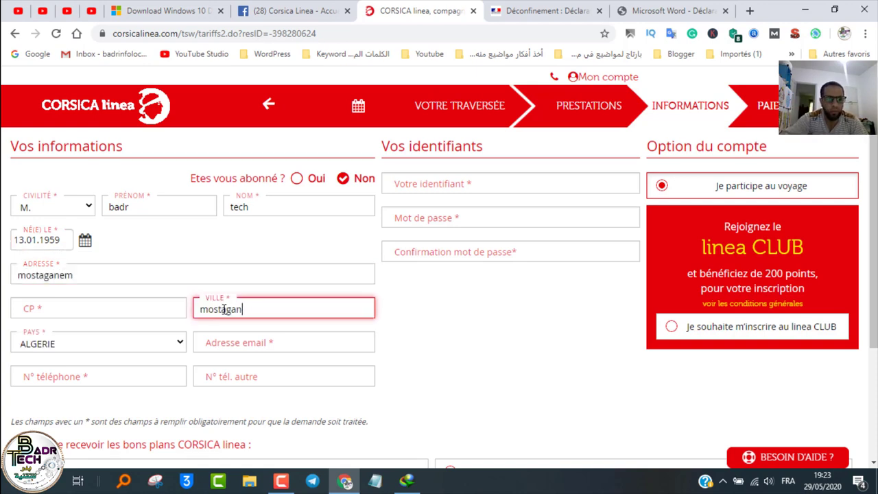
click(31, 311)
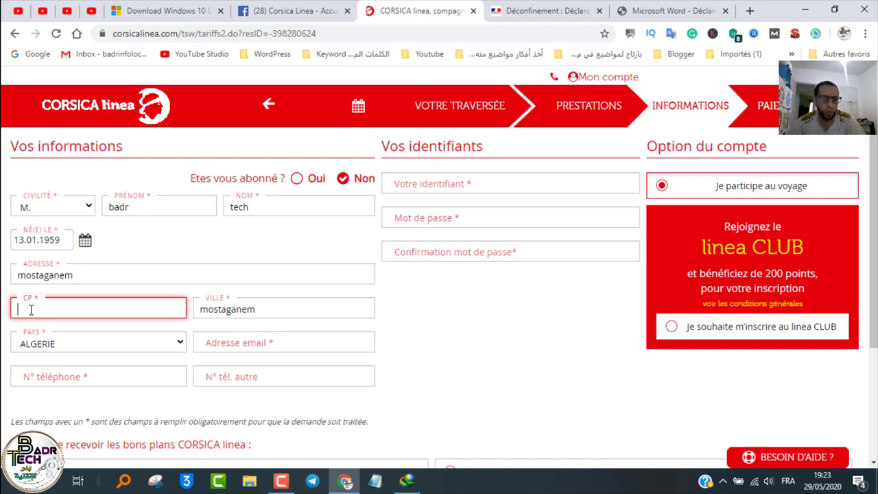
Step: Fill in the contact e-mail address, phone number and postal code
click(248, 343)
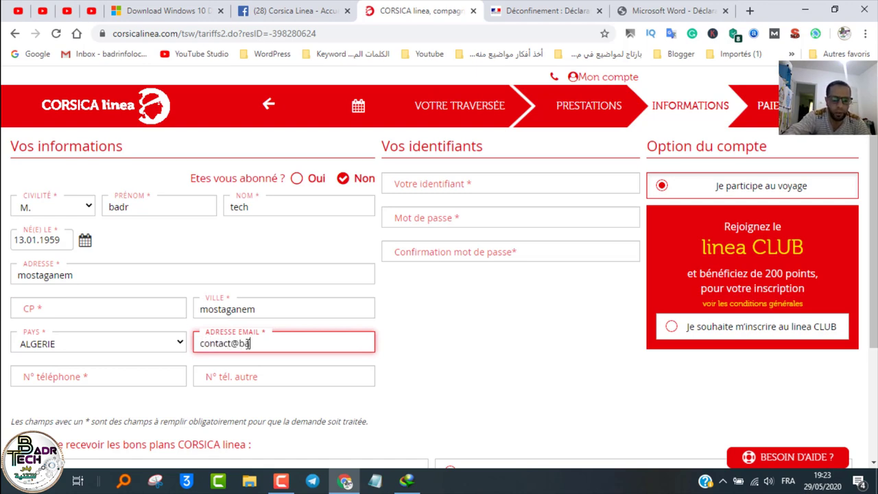
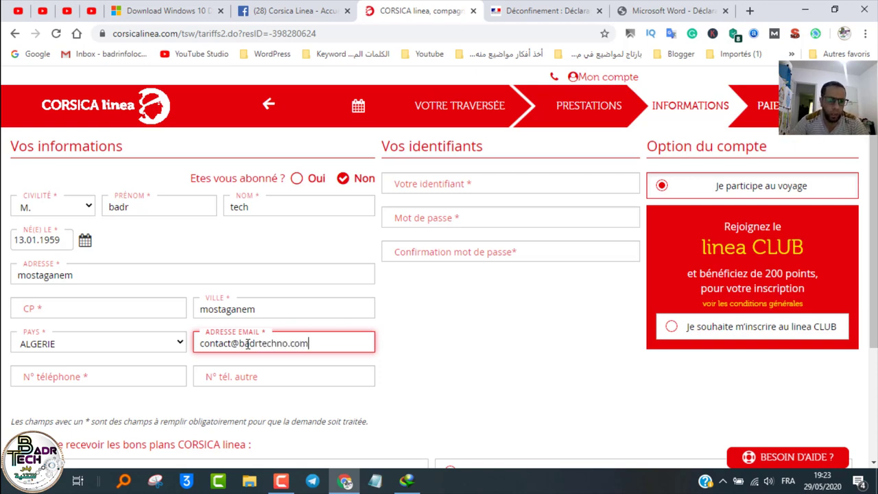
key(Tab)
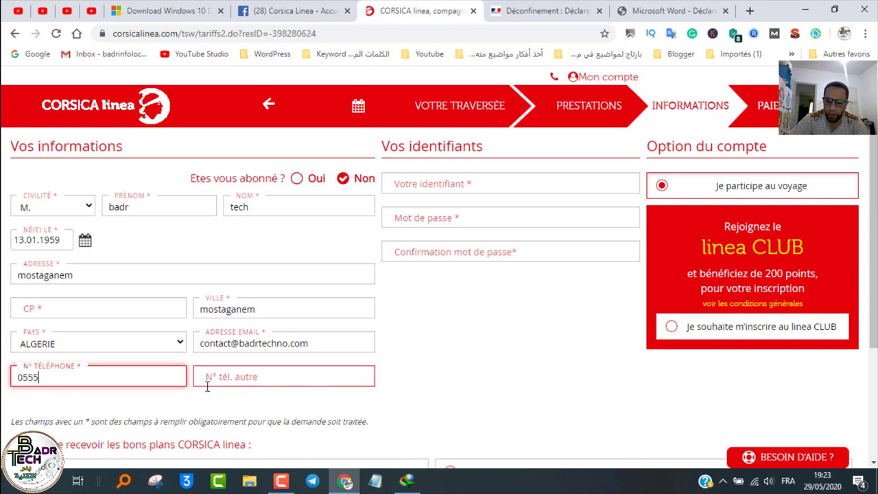
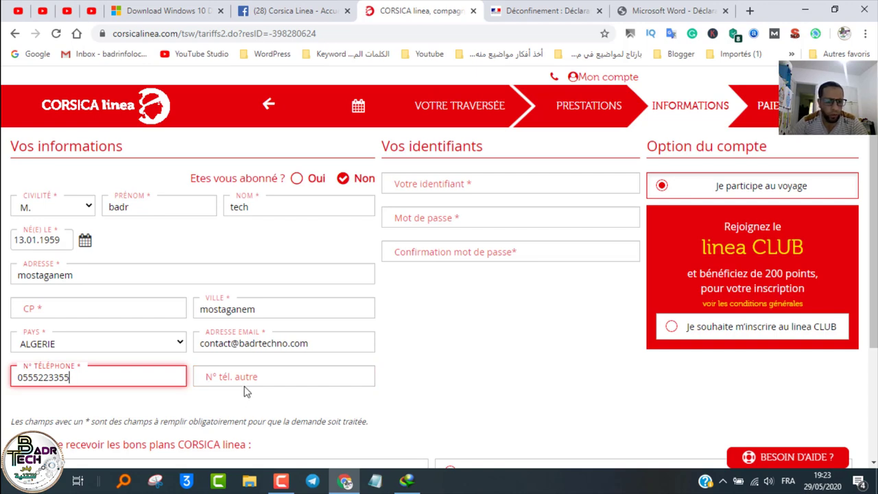
click(247, 373)
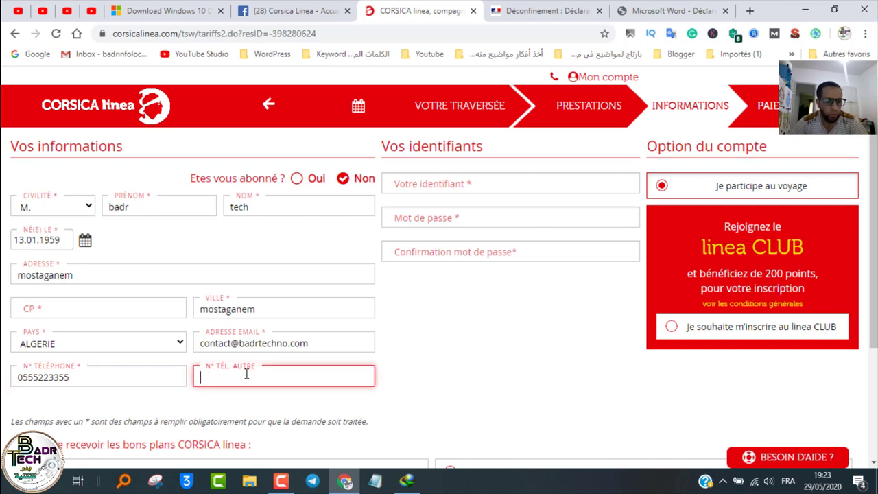
click(64, 308)
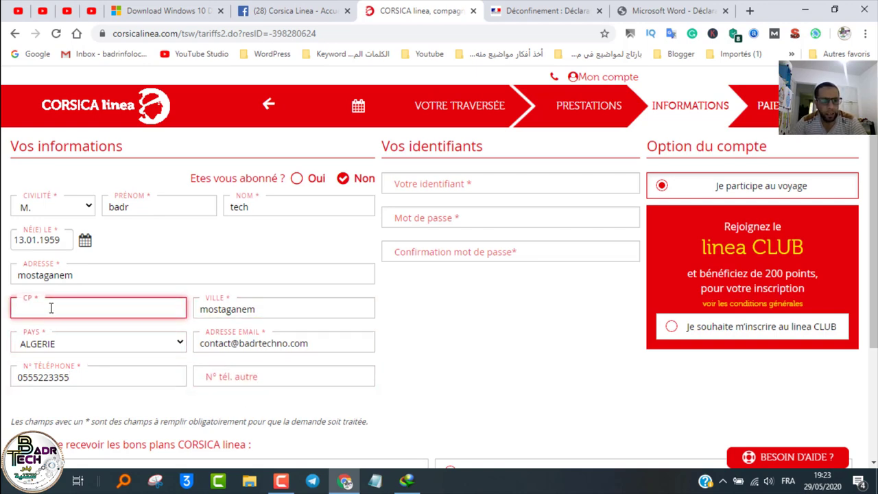
scroll(51, 310, down, 2)
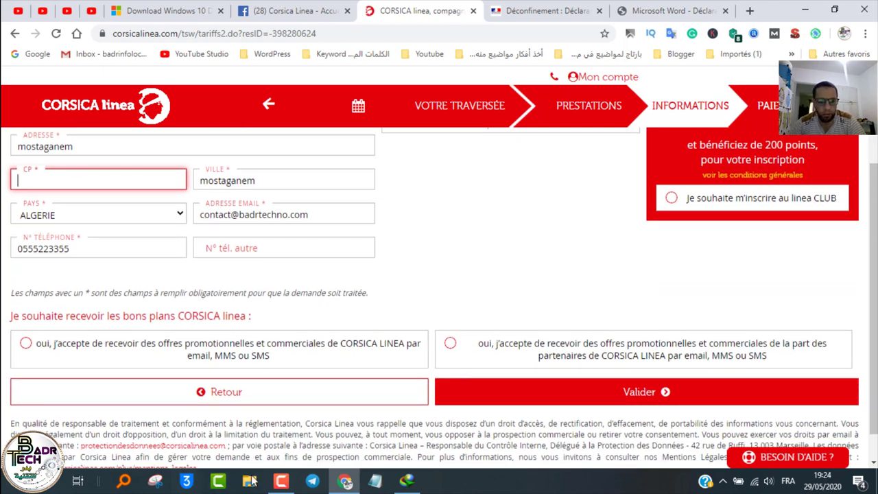
click(281, 480)
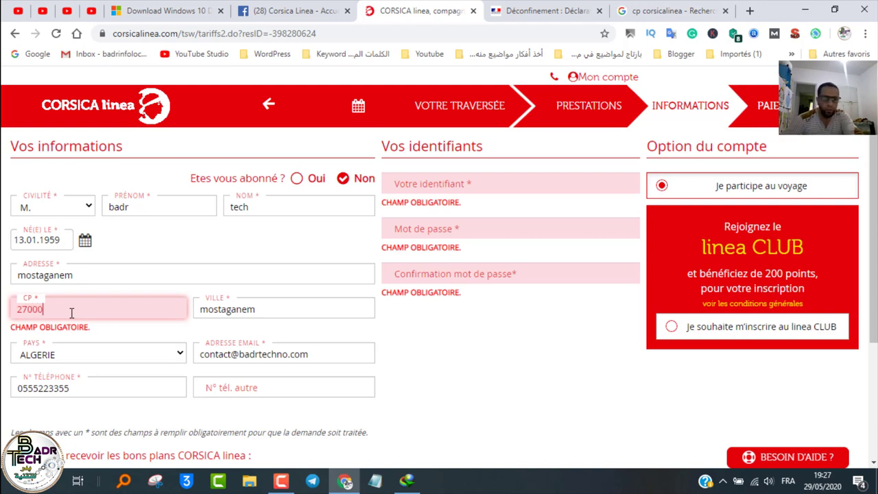
Step: Enter the account identifier and password, dismissing the password length warning
click(447, 190)
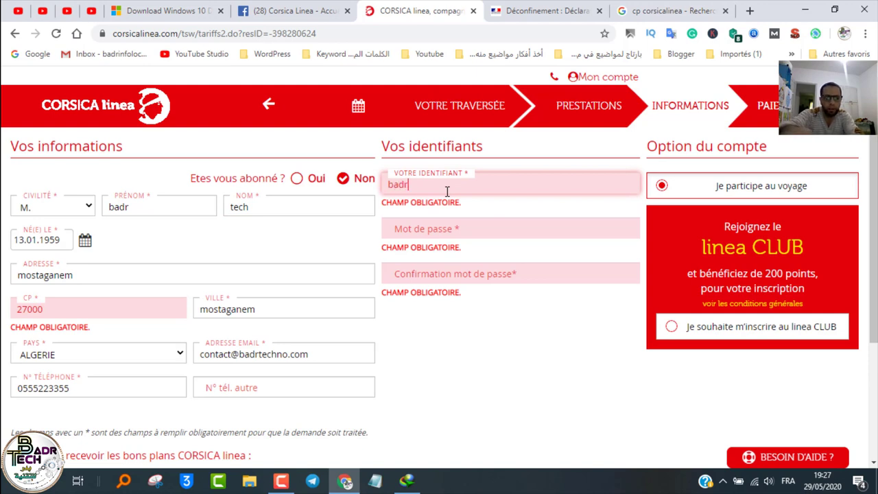
text(badrtech)
key(Tab)
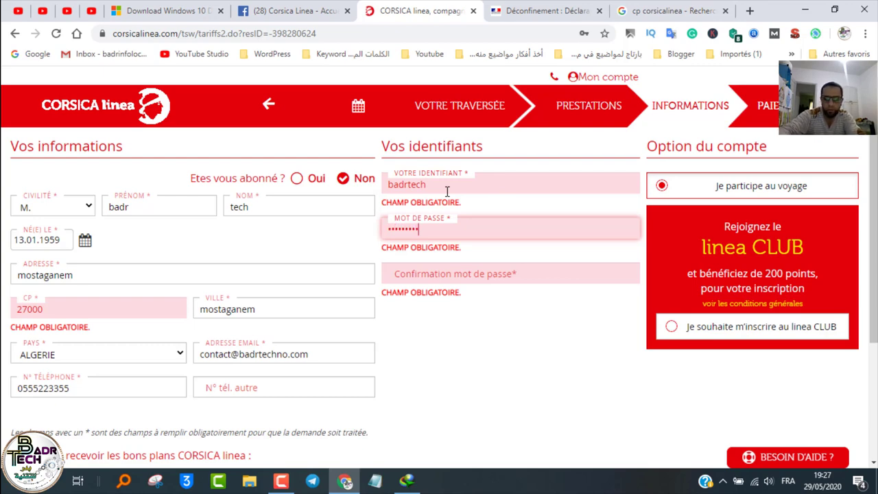
text(1)
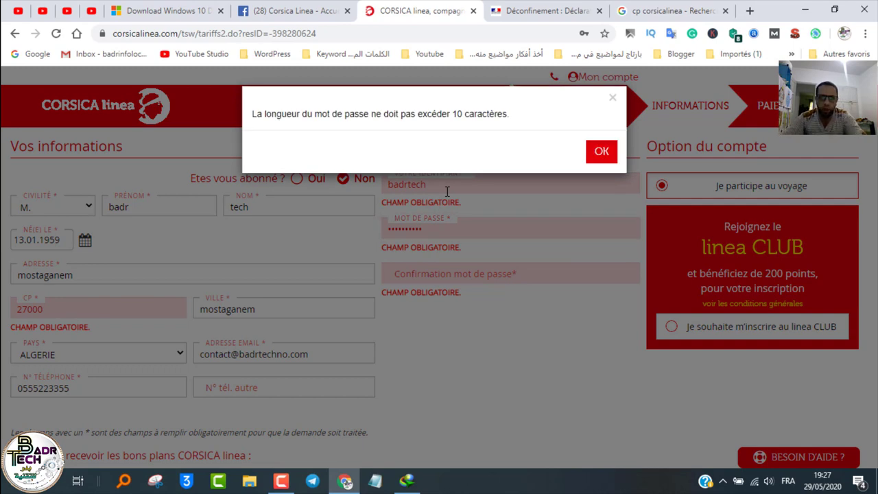
click(597, 153)
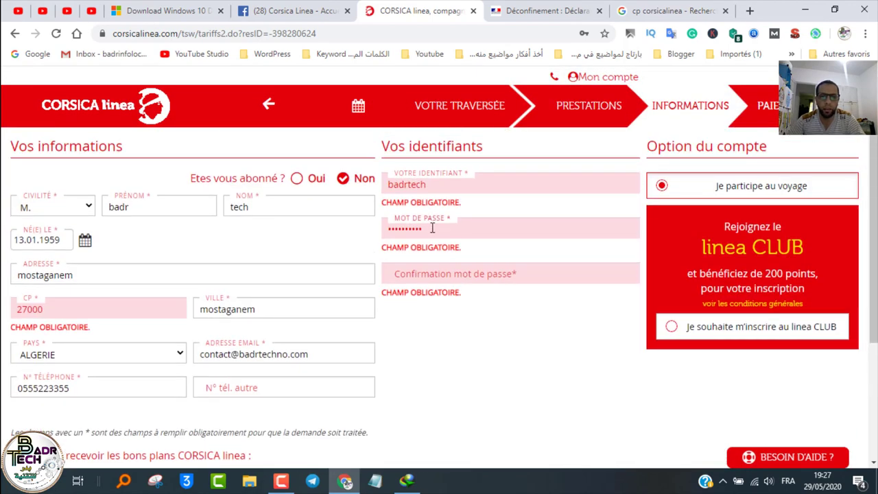
Step: Enter the password confirmation and accept both promotional-offer options
click(430, 271)
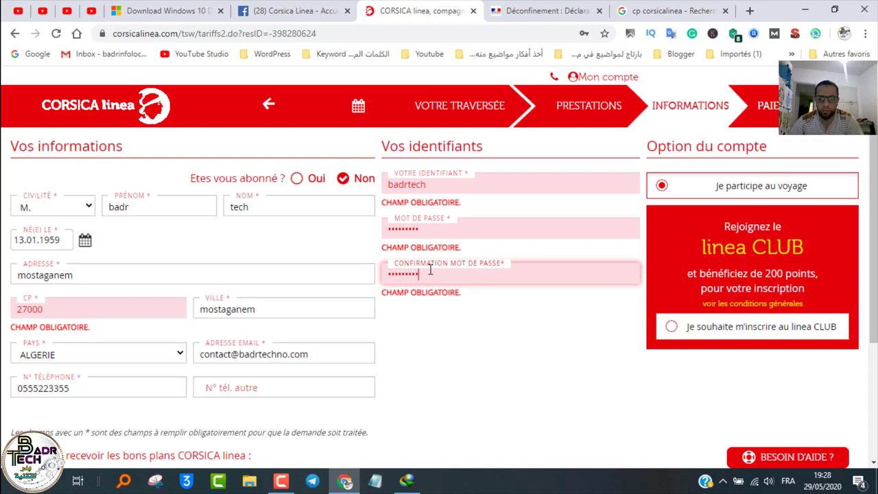
scroll(462, 320, down, 2)
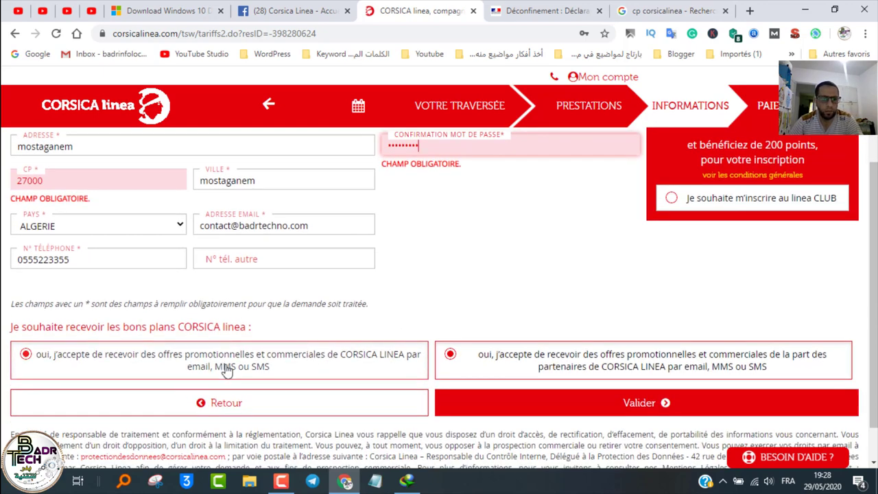
scroll(294, 308, down, 1)
scroll(206, 309, up, 3)
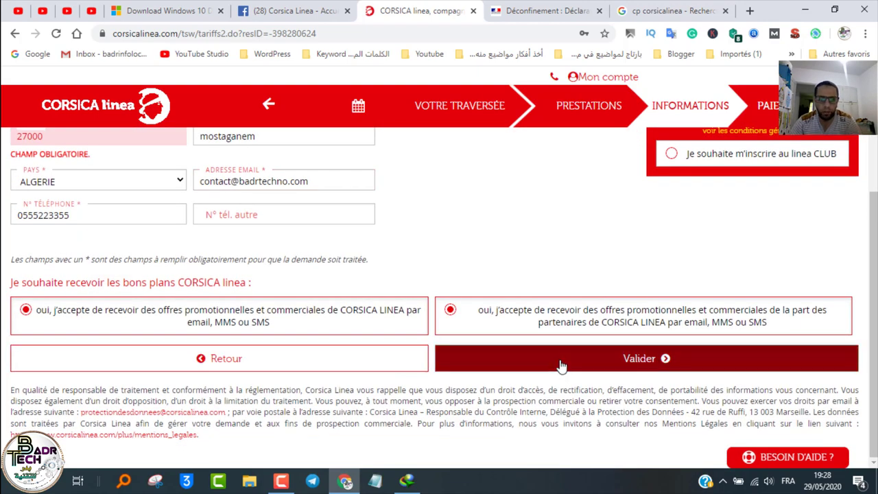
Step: Submit the contact and account details and scroll to the two-adult passenger list
click(560, 366)
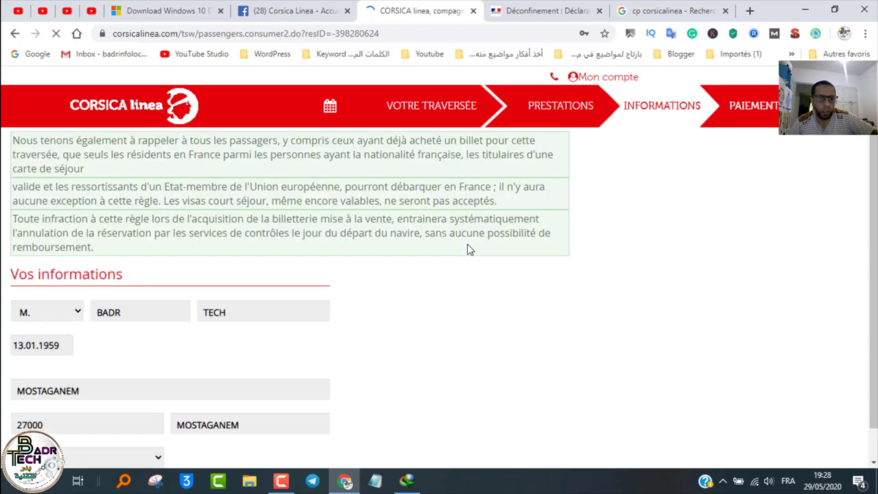
scroll(434, 264, down, 3)
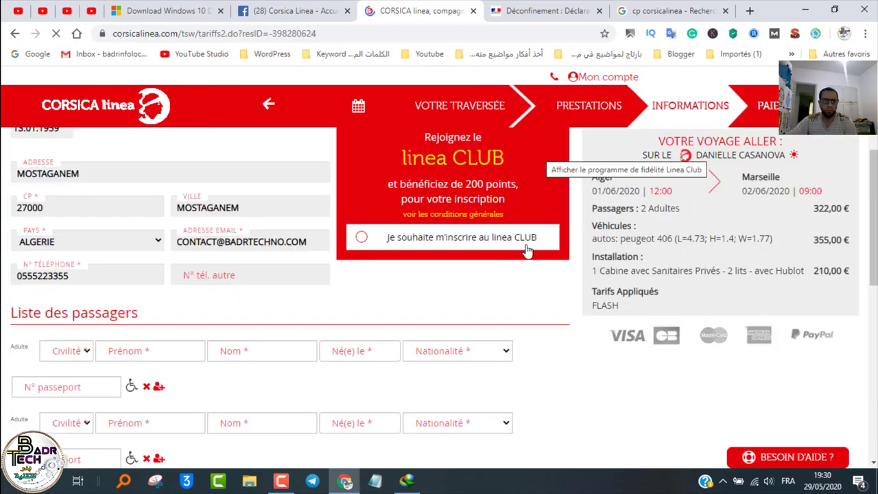
scroll(387, 351, down, 9)
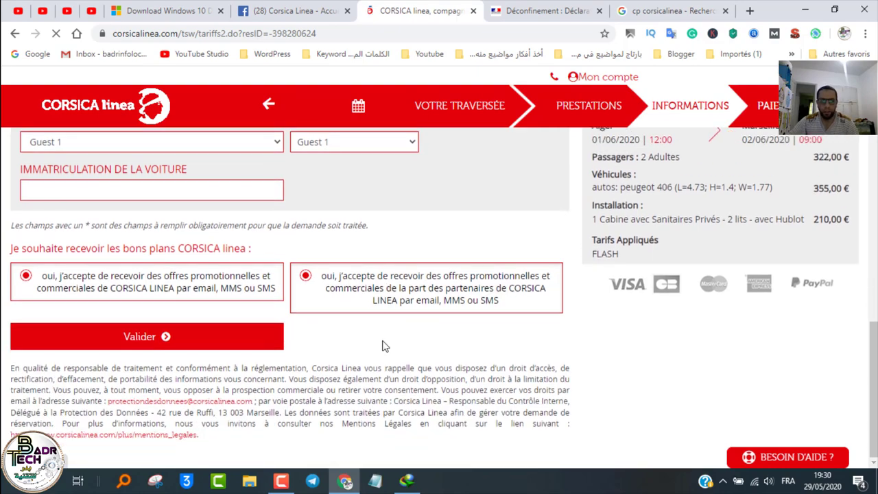
scroll(370, 336, up, 8)
scroll(371, 334, up, 3)
scroll(347, 334, down, 3)
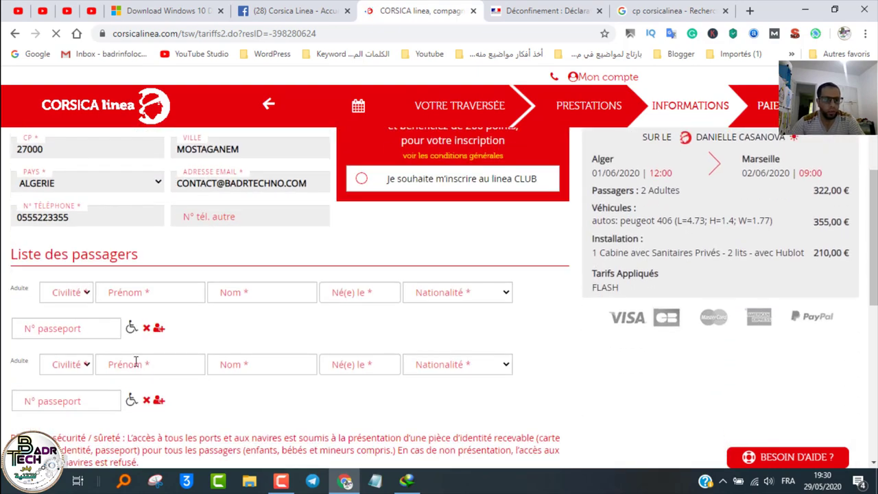
click(67, 293)
click(56, 334)
click(140, 291)
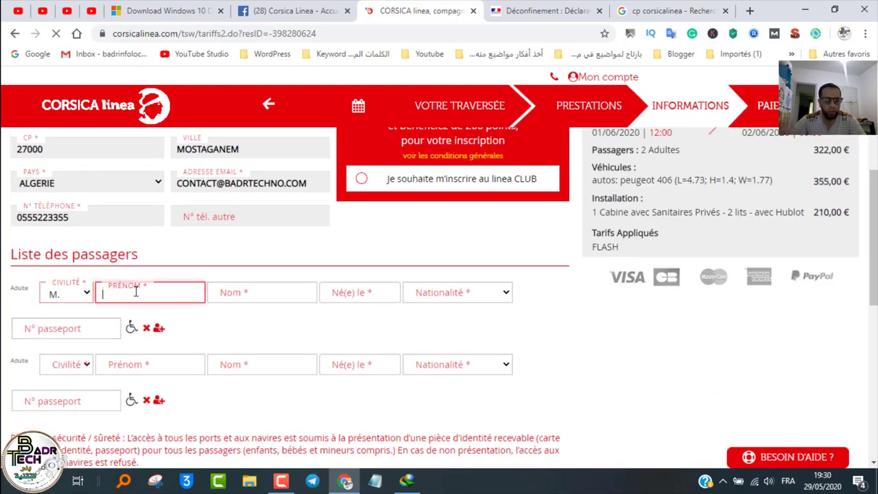
text(badr)
key(Tab)
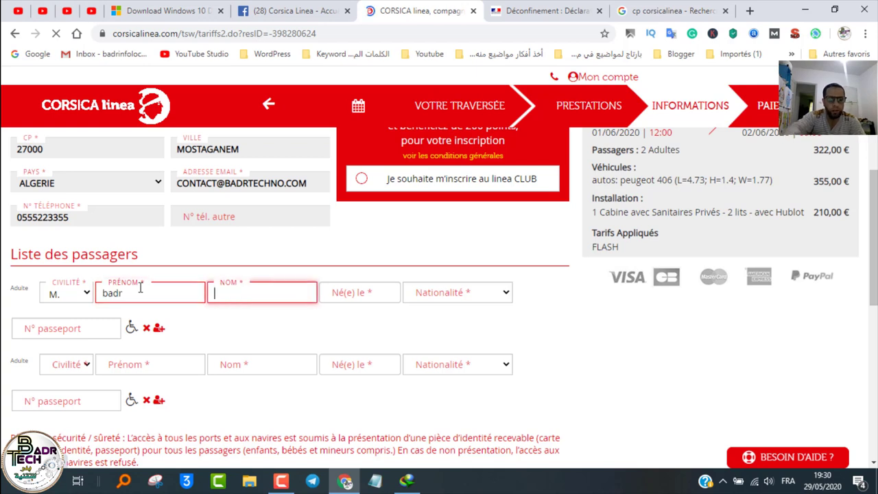
text(tech)
key(Tab)
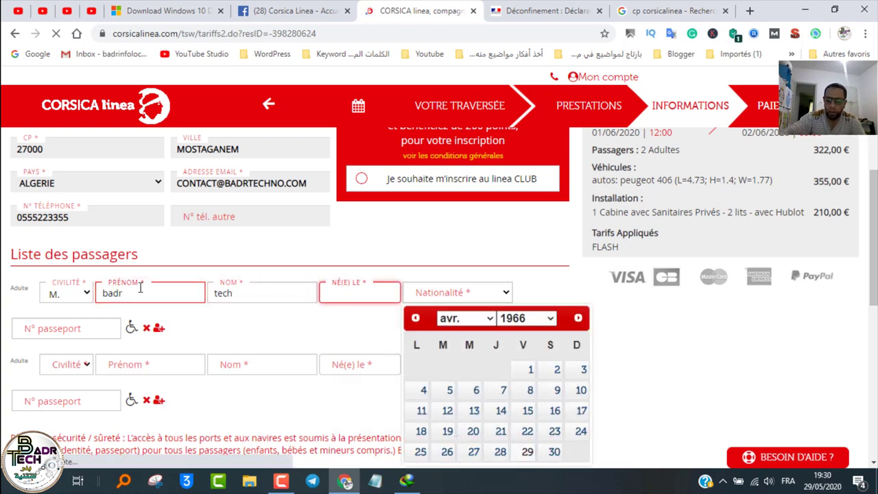
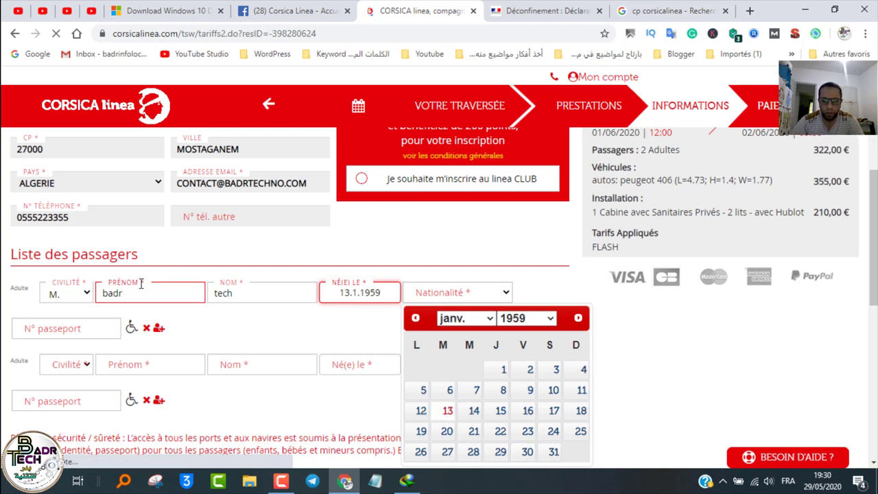
click(453, 414)
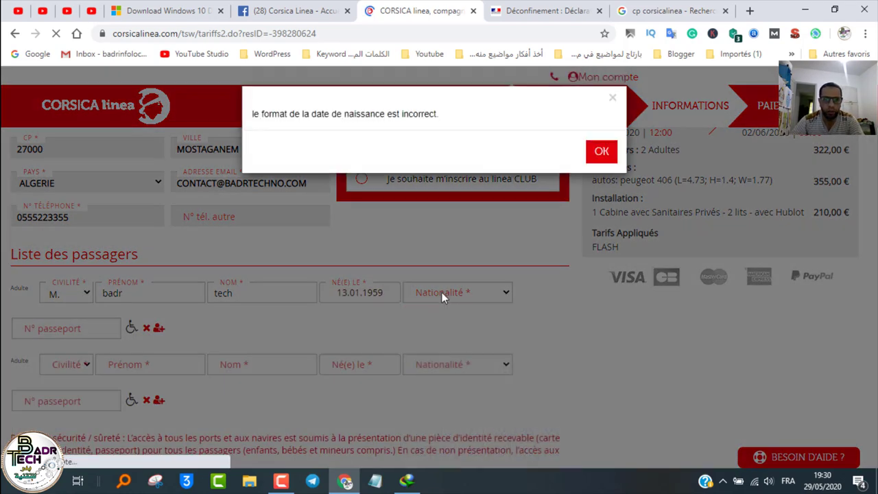
click(594, 167)
Step: Set the first passenger's nationality to FRANCE METROPOLITAINE and enter their passport number
scroll(481, 206, down, 3)
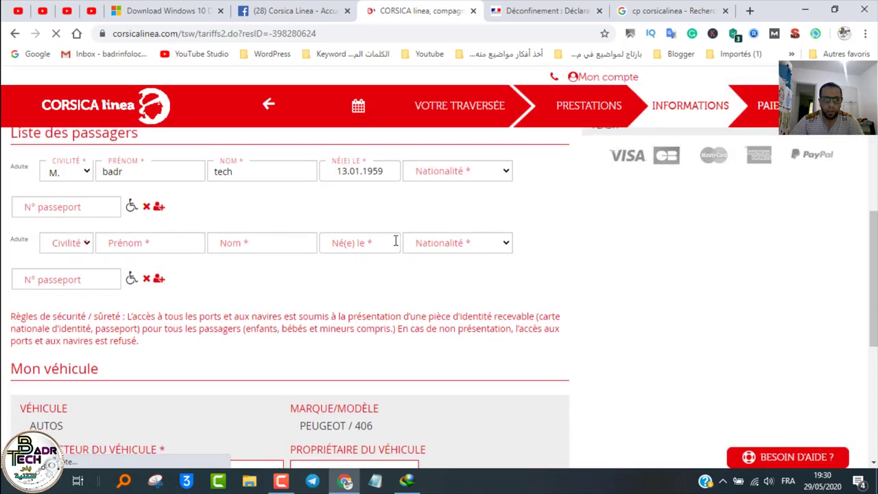
click(479, 170)
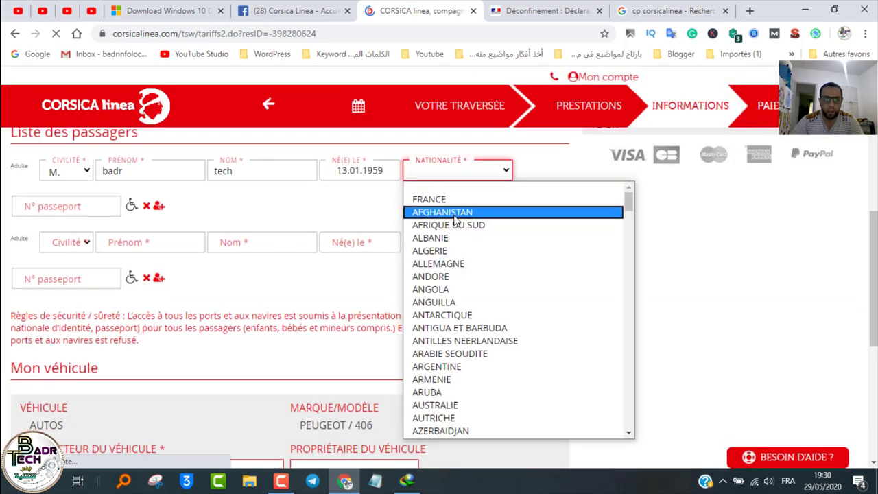
key(f)
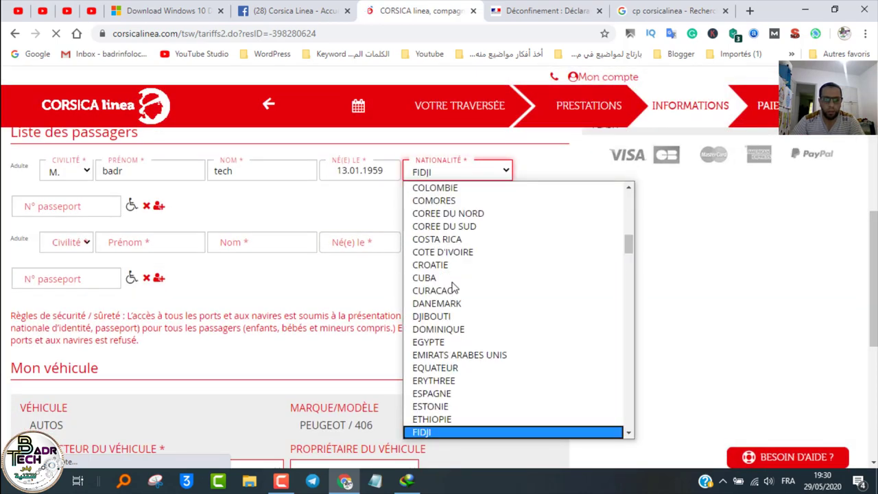
click(440, 432)
scroll(471, 352, down, 2)
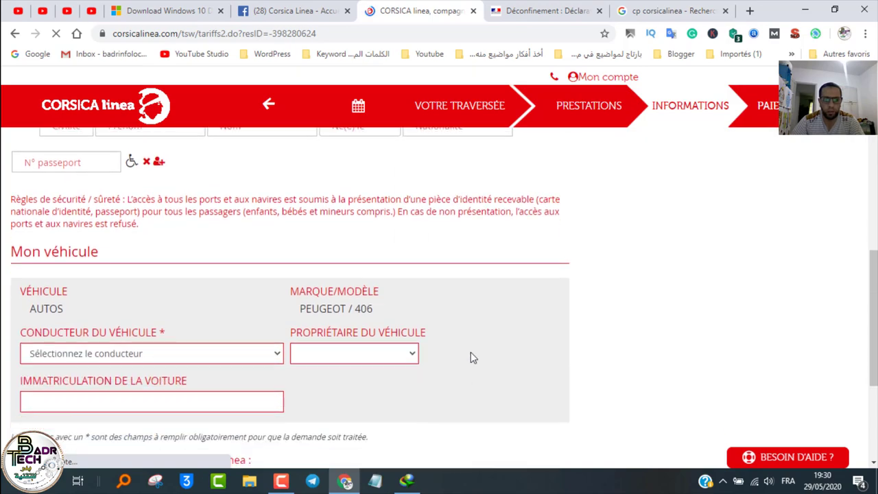
scroll(467, 240, up, 3)
scroll(462, 255, down, 3)
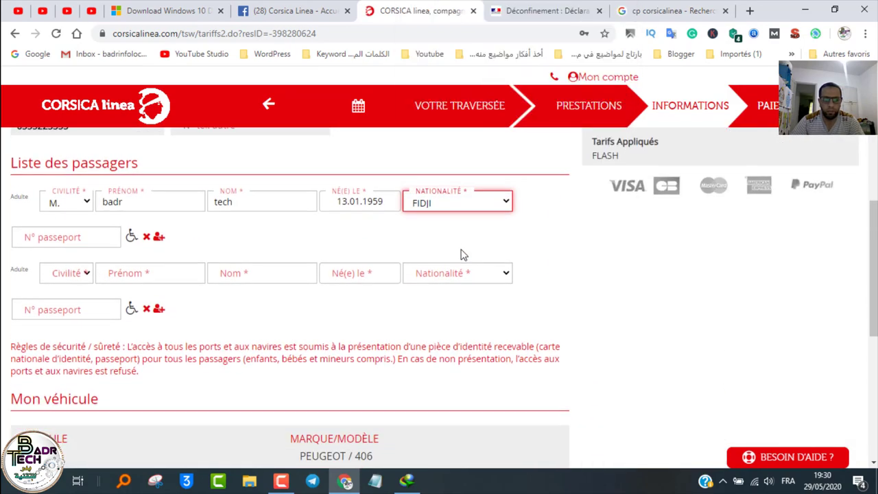
scroll(459, 245, up, 4)
click(473, 299)
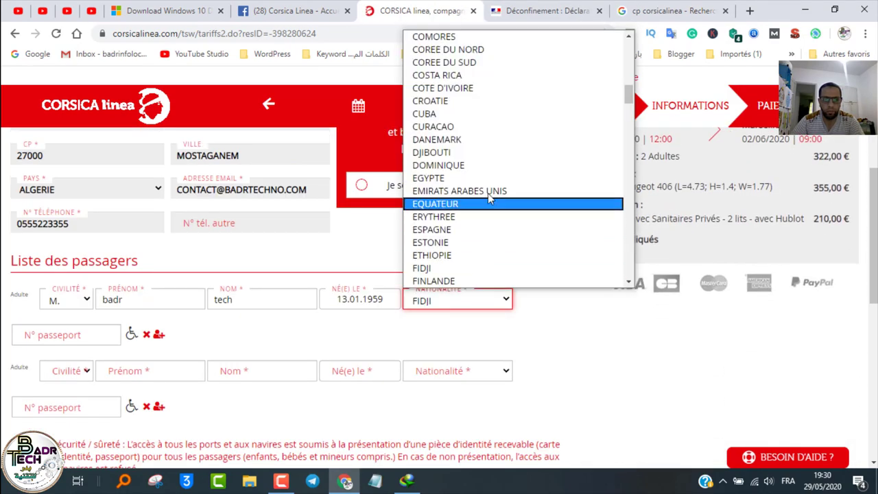
scroll(488, 193, down, 10)
scroll(491, 187, up, 6)
scroll(491, 187, up, 3)
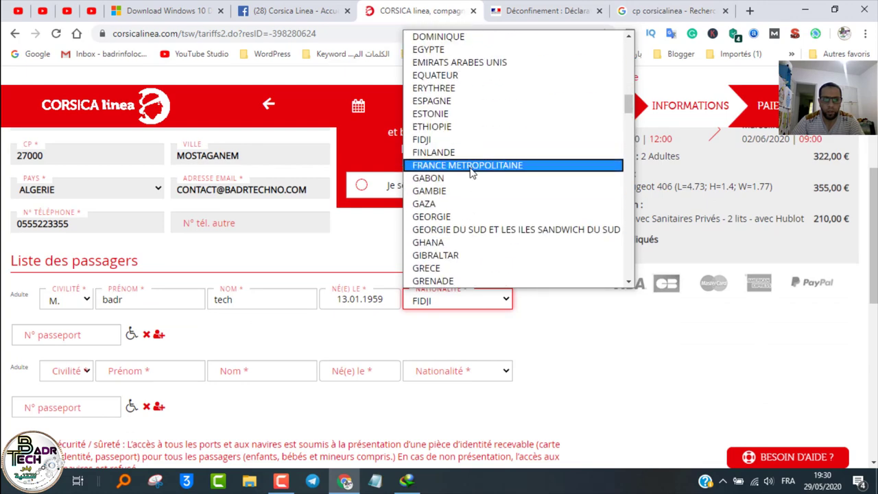
click(472, 165)
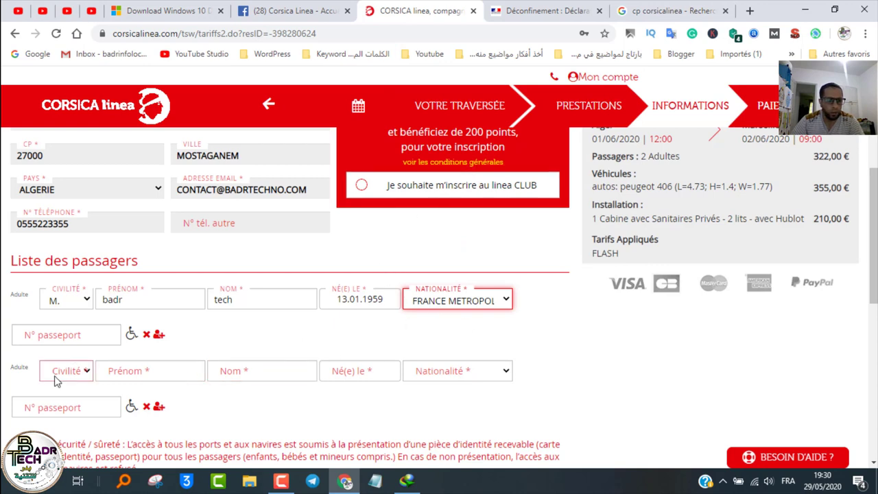
click(57, 335)
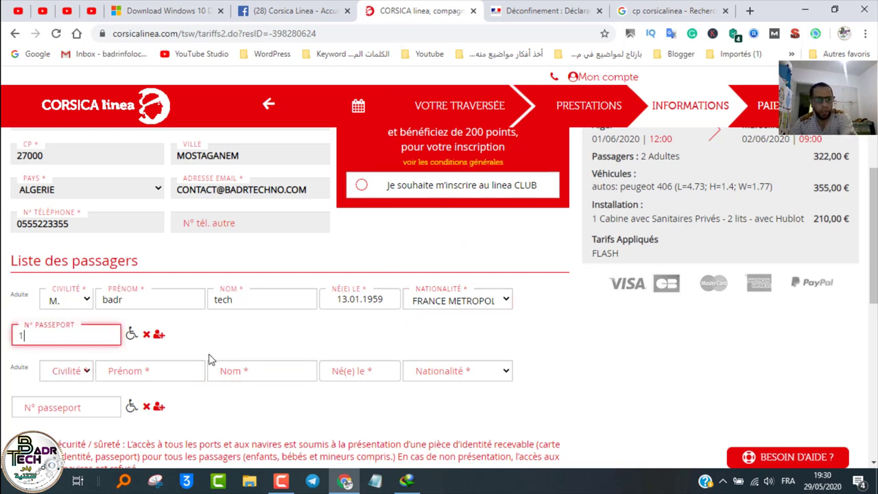
Step: Give the second passenger title Mme, first and last name, and birth date 02.01.2001
click(84, 375)
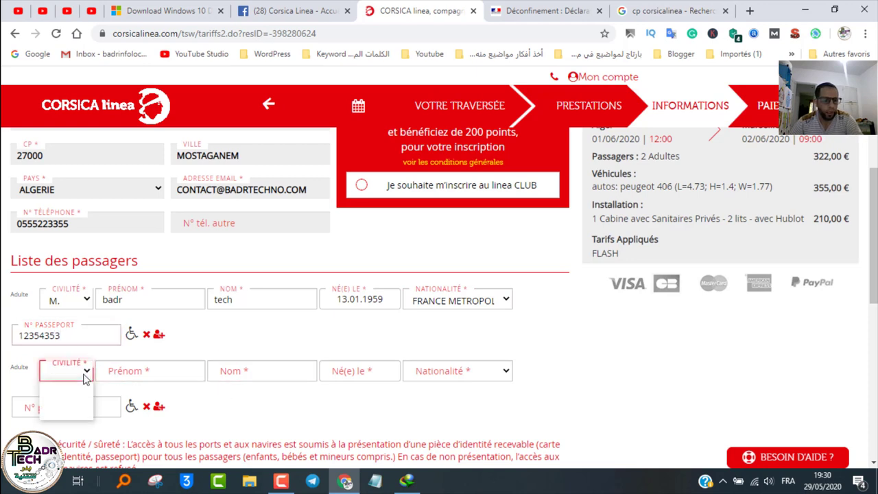
click(77, 401)
click(155, 369)
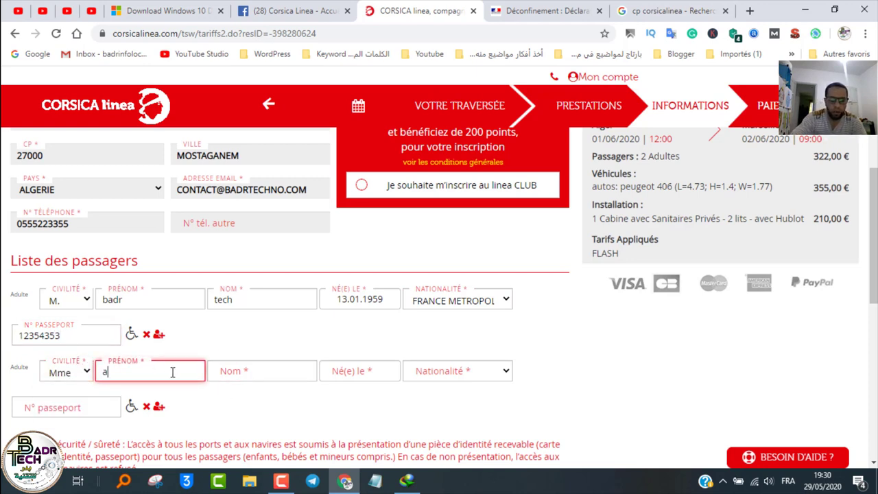
key(Tab)
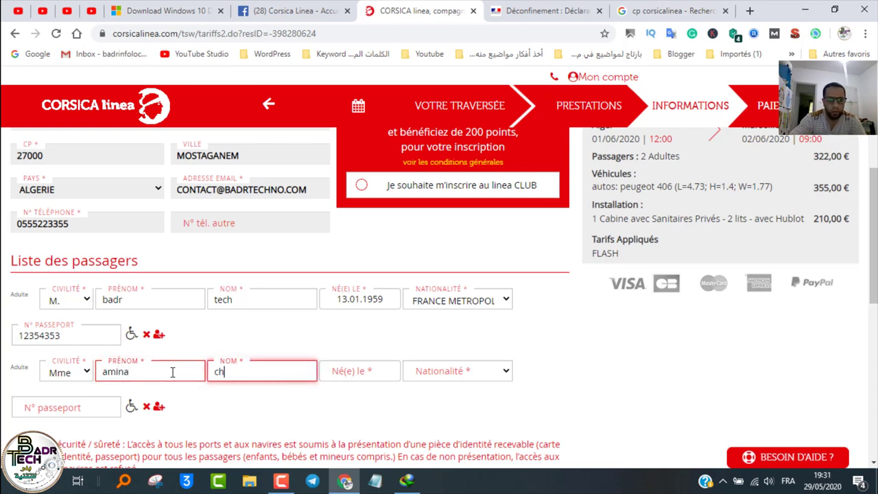
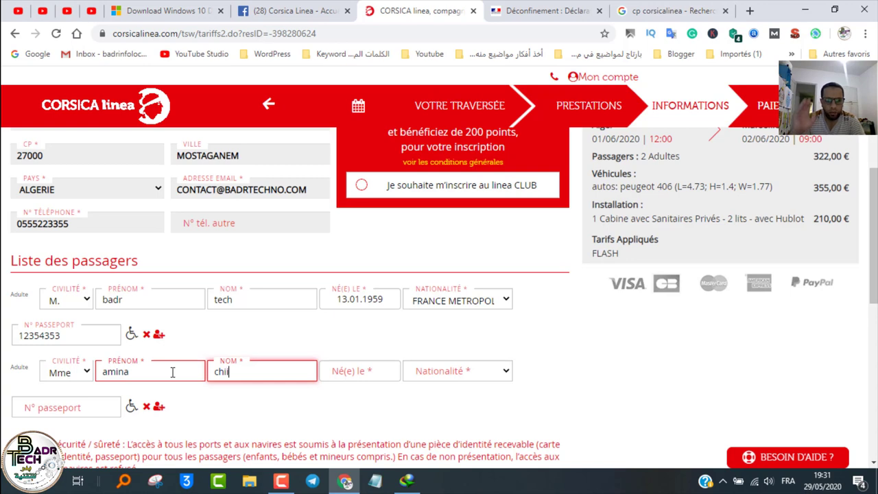
key(Tab)
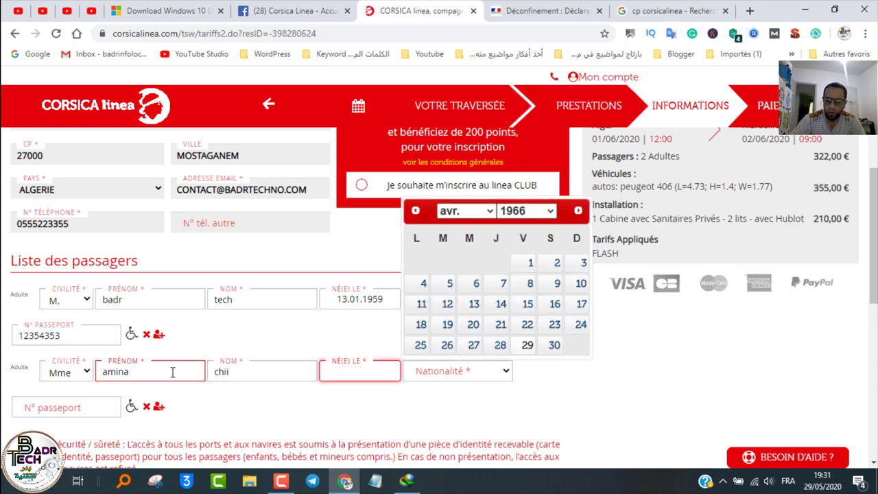
text(02.01.2001)
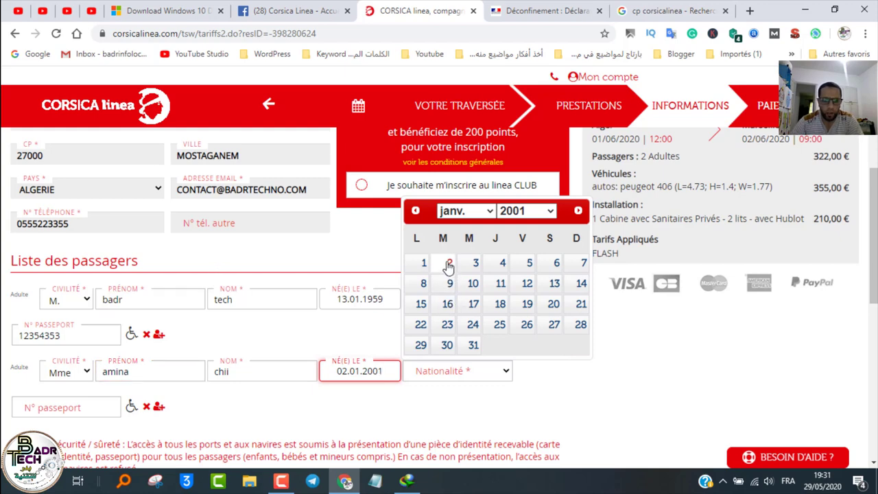
click(449, 263)
Step: Set both passengers' nationality to FRANCE and enter the second passenger's passport number
click(441, 374)
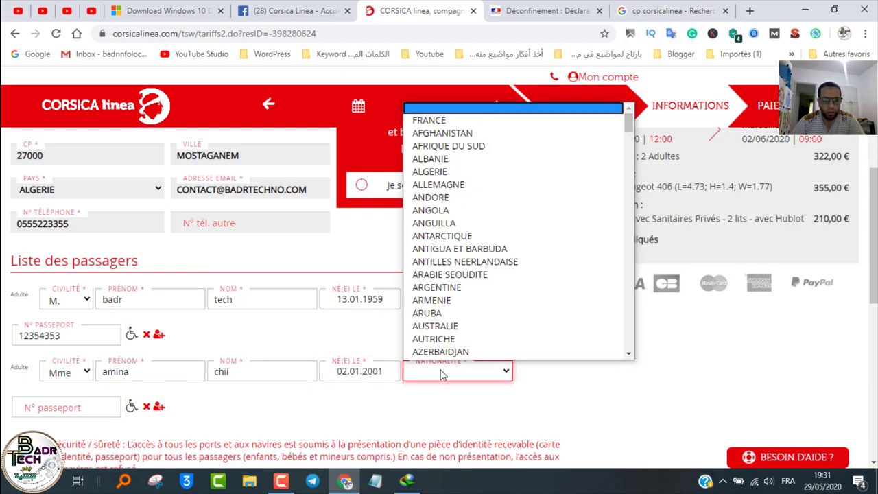
key(Down)
key(Return)
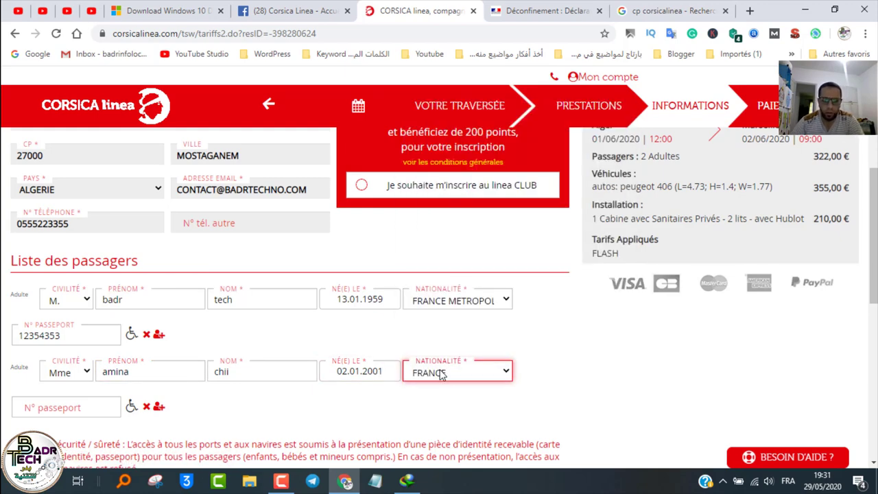
click(453, 302)
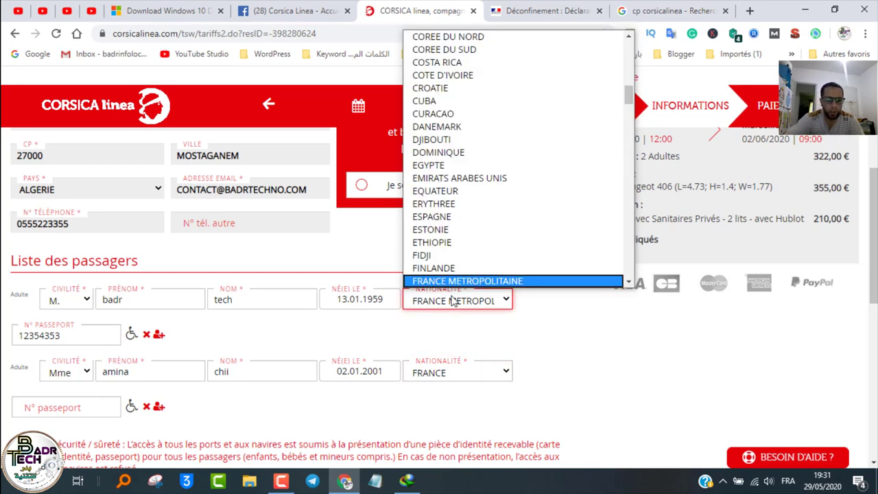
key(f)
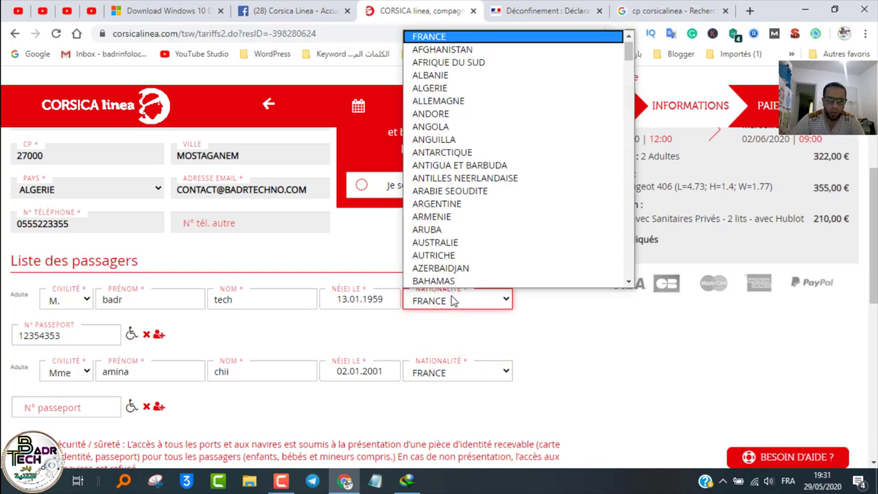
key(Return)
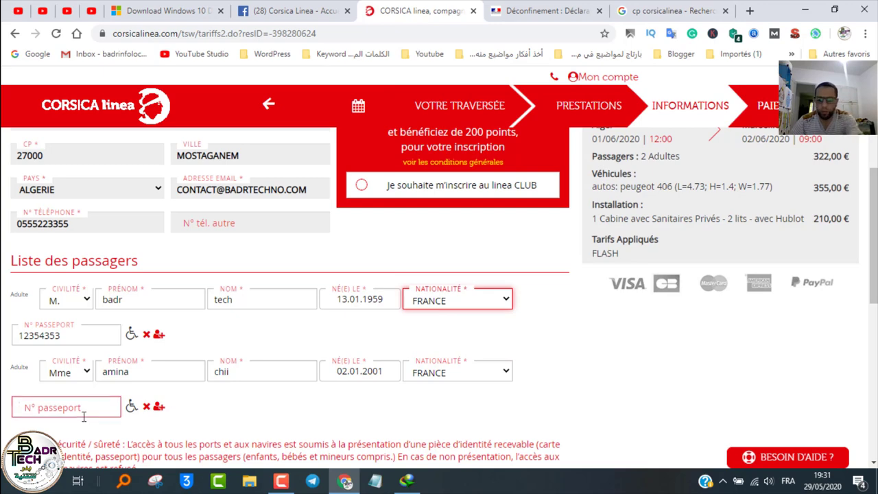
click(84, 414)
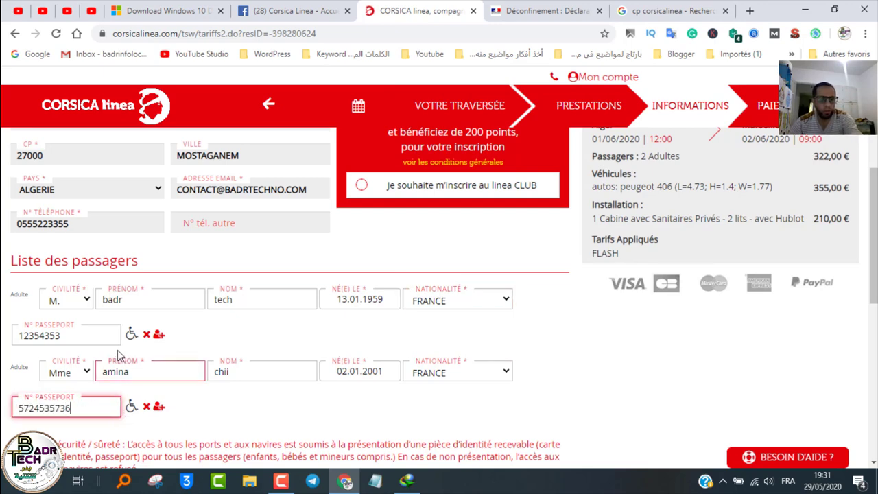
click(72, 335)
Step: Correct the second passenger's passport number by removing the extra final digit
text(424)
scroll(89, 362, down, 4)
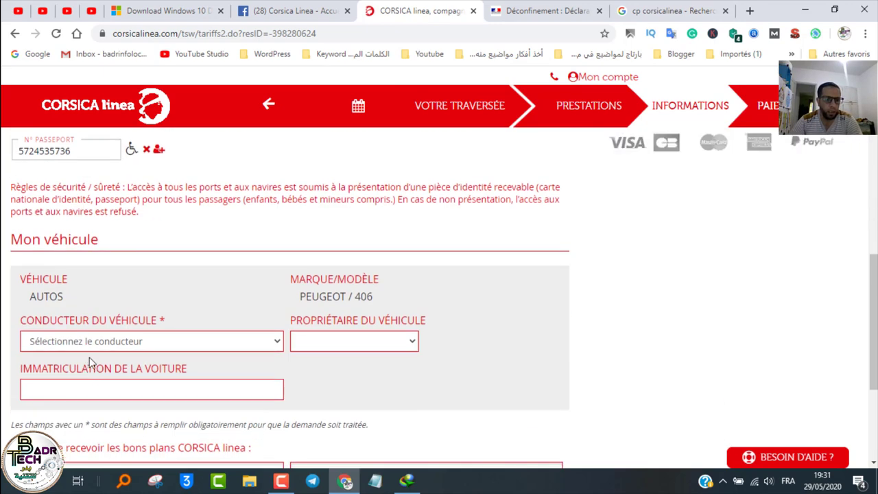
scroll(86, 343, up, 2)
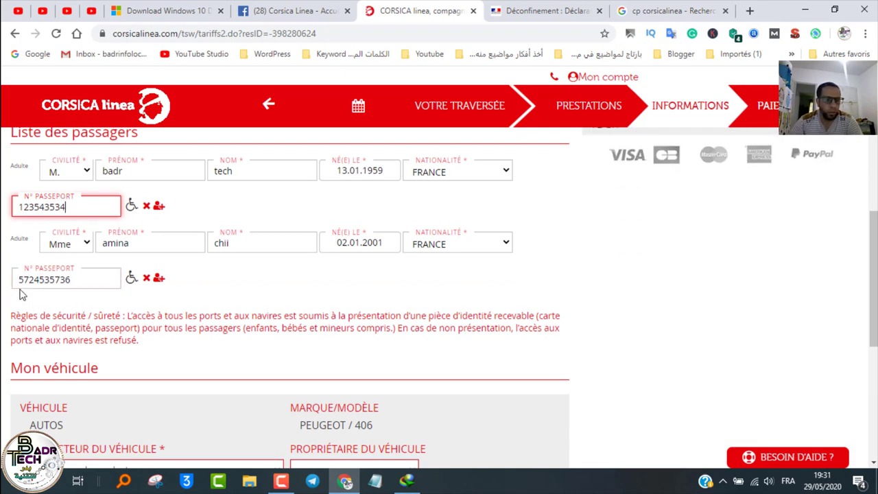
click(71, 281)
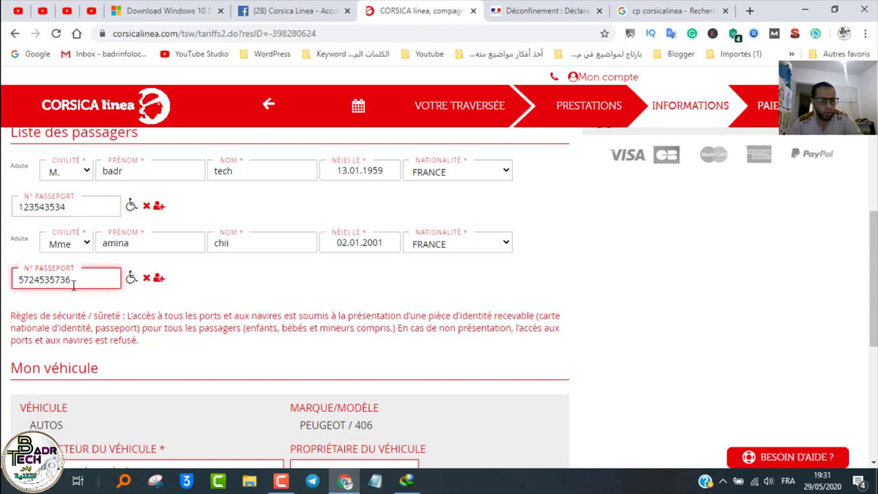
key(BackSpace)
scroll(66, 330, down, 2)
Step: Make the first passenger the vehicle's driver and enter the car registration
click(65, 342)
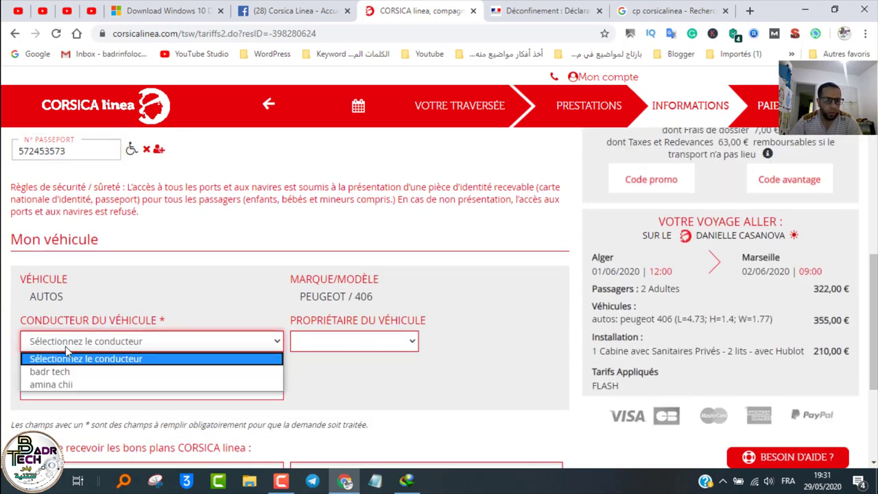
click(62, 373)
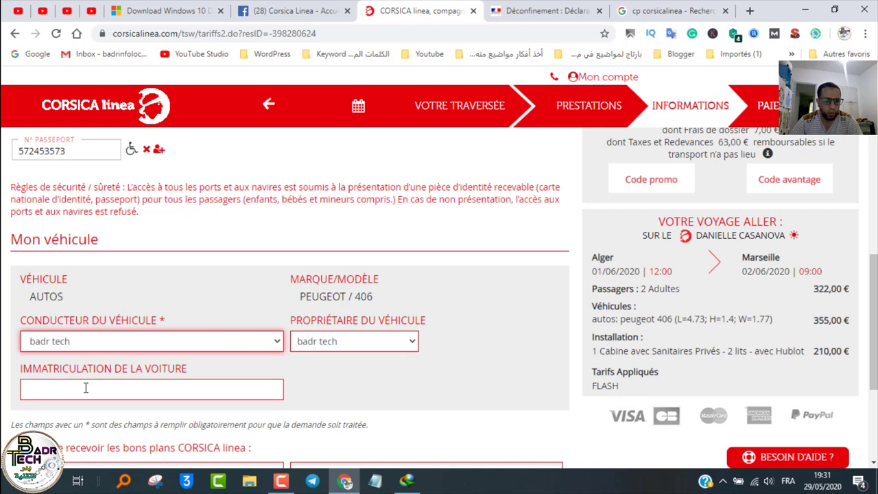
click(73, 393)
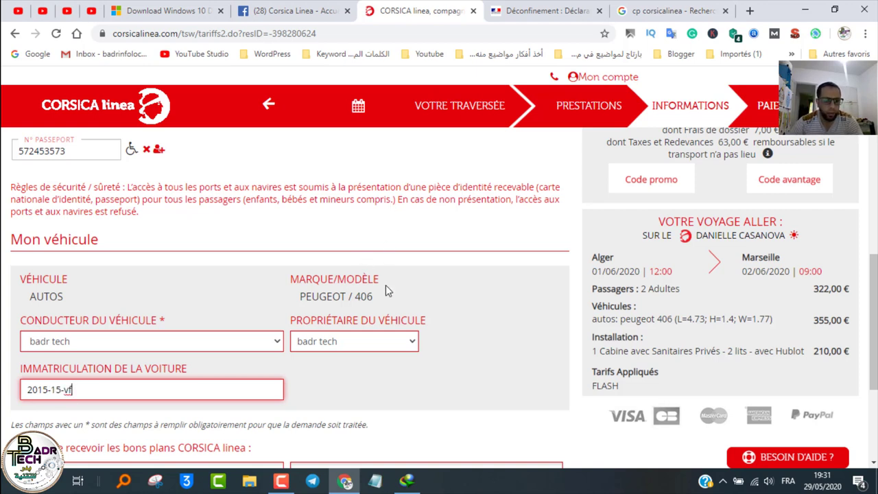
scroll(233, 443, down, 1)
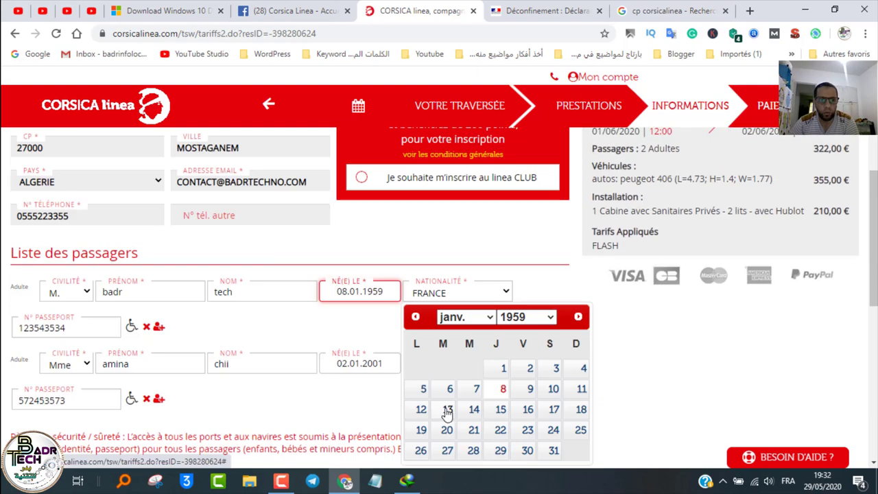
click(442, 410)
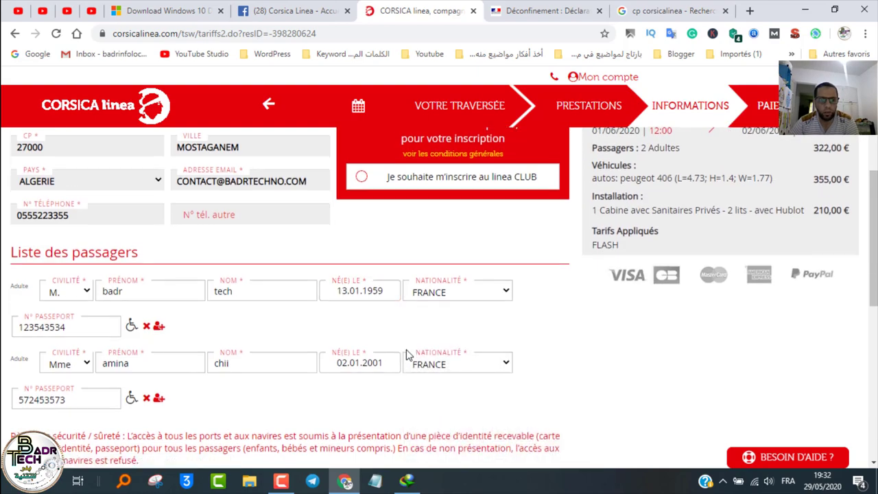
scroll(412, 357, down, 6)
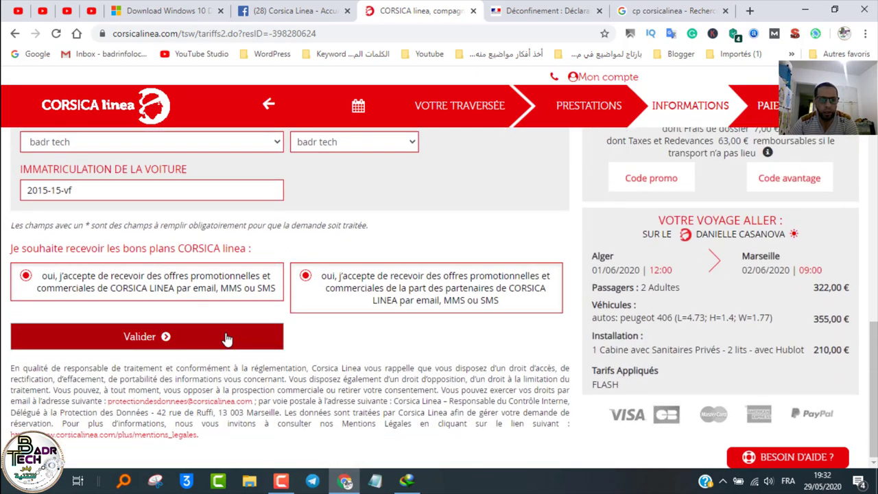
Step: Submit the passenger and vehicle details and confirm with Oui
click(227, 339)
click(533, 152)
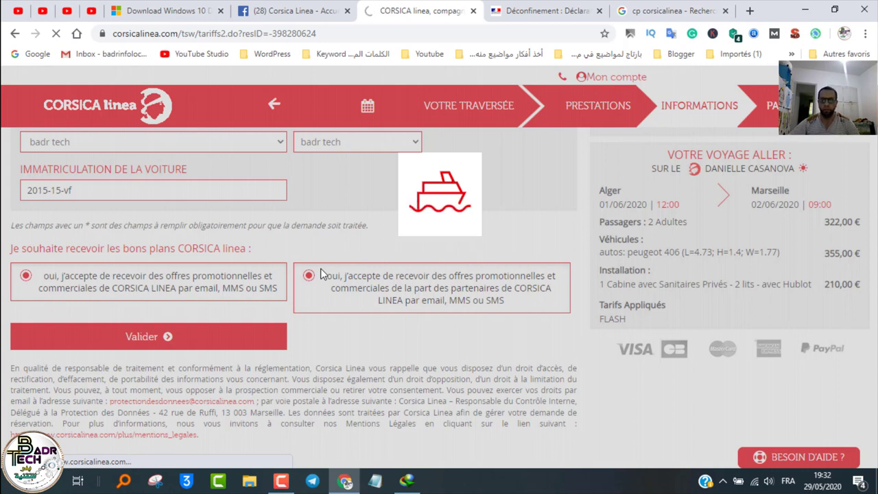
click(283, 483)
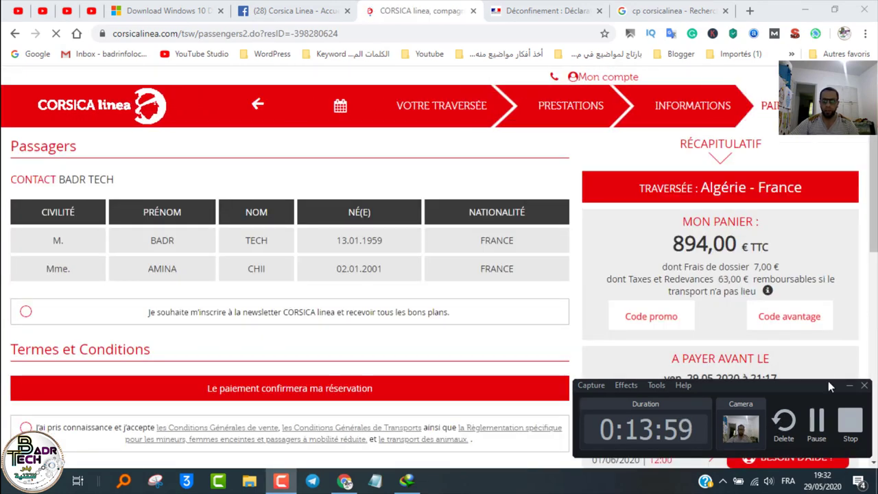
click(850, 385)
scroll(347, 335, down, 2)
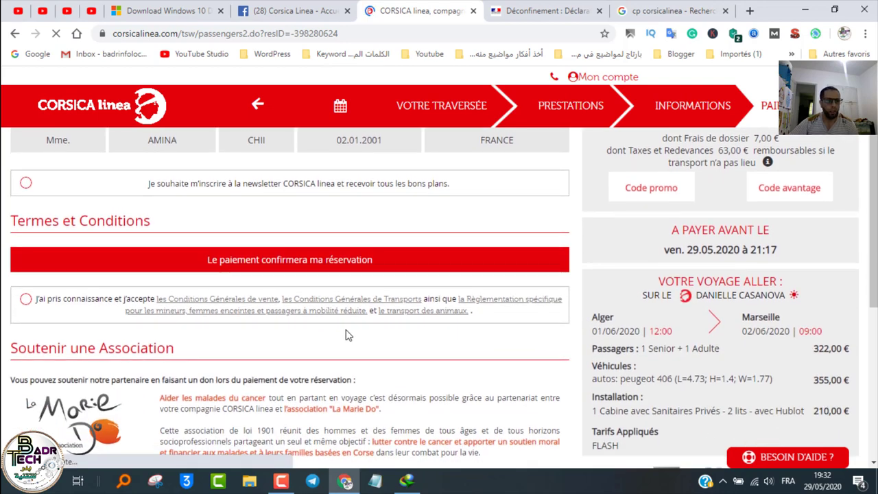
scroll(317, 331, up, 2)
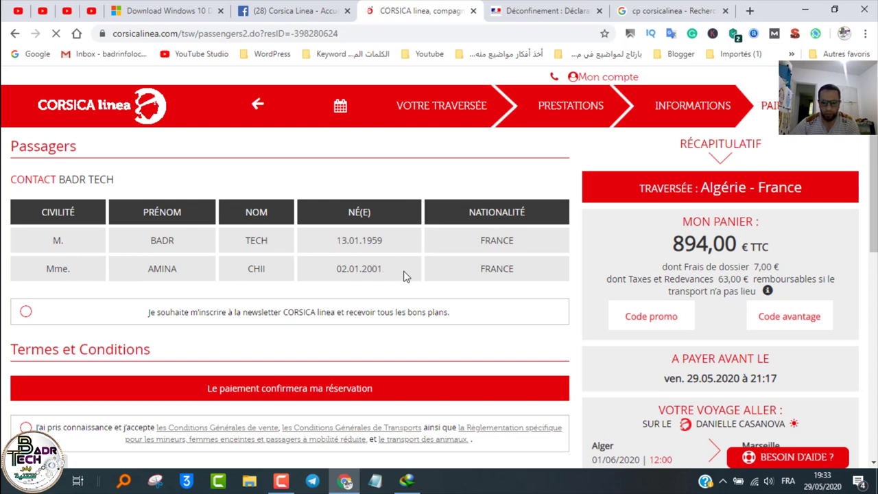
scroll(470, 274, down, 4)
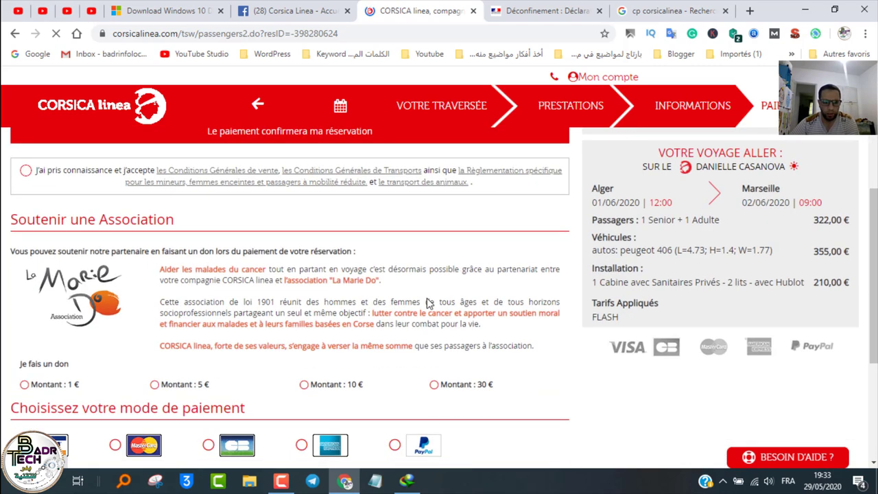
scroll(341, 319, down, 1)
scroll(386, 340, up, 2)
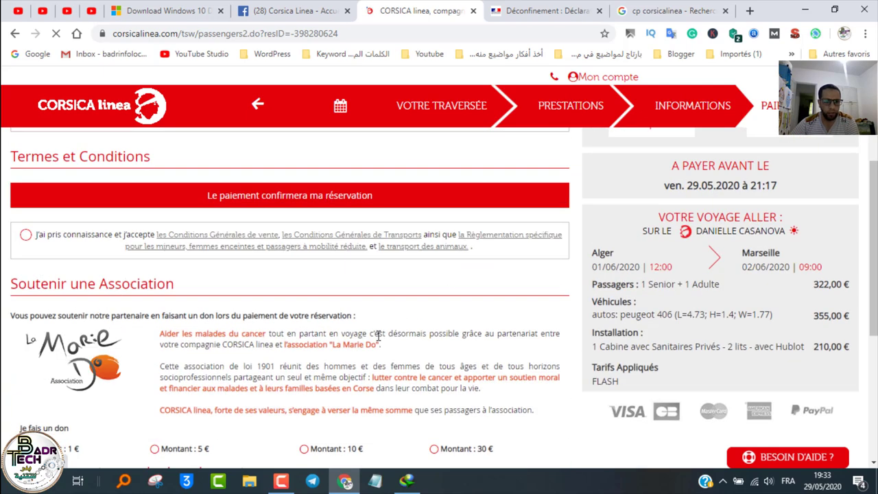
scroll(3, 284, down, 2)
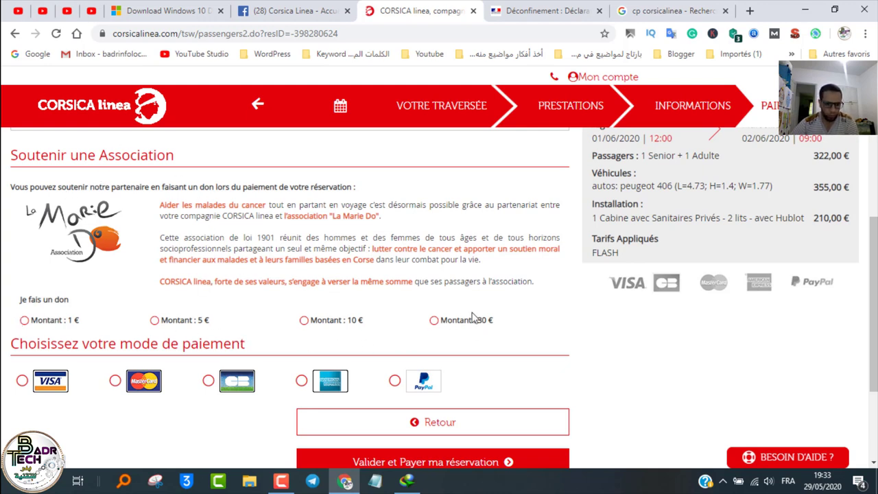
Step: Choose Visa as the payment method and try to validate and pay the reservation
click(22, 383)
scroll(394, 383, down, 2)
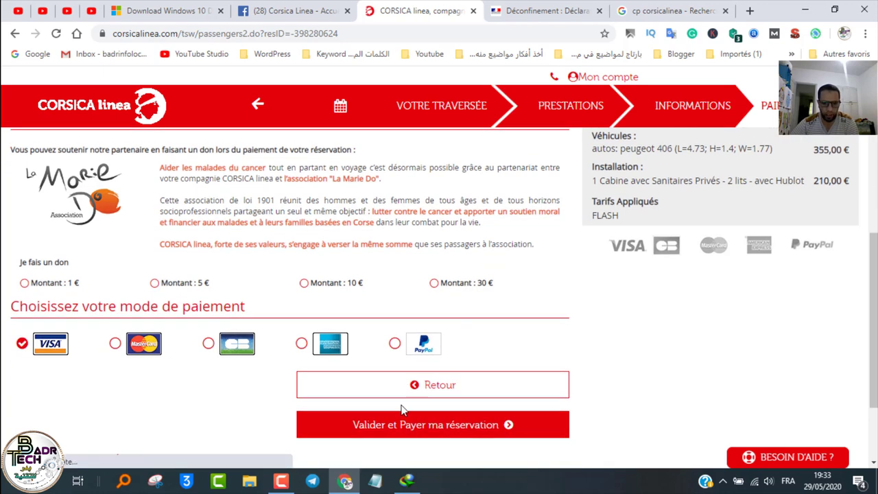
scroll(407, 351, up, 1)
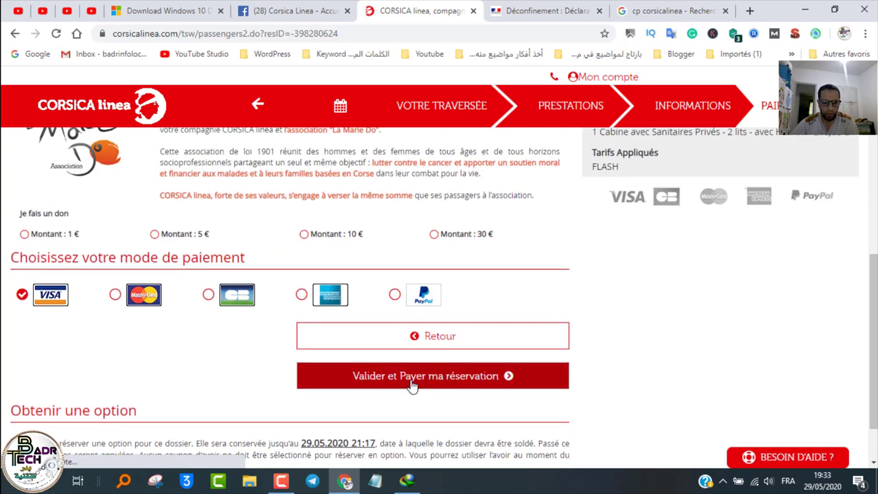
scroll(412, 385, down, 1)
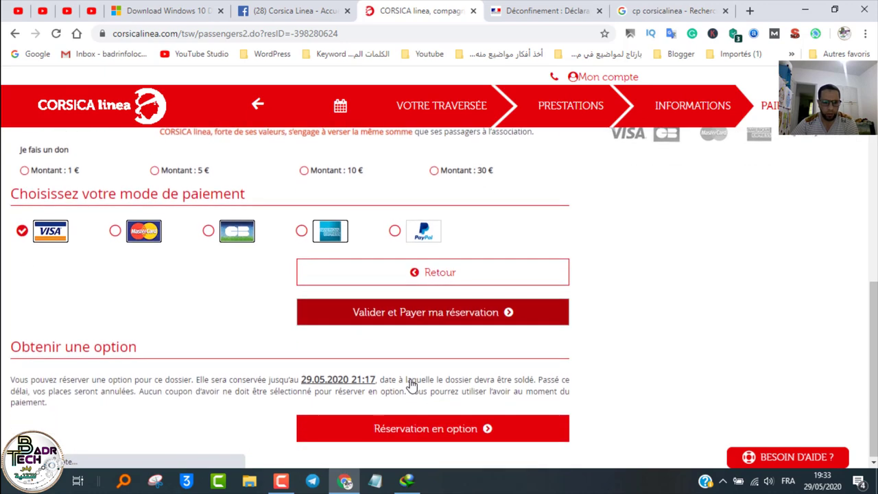
click(410, 324)
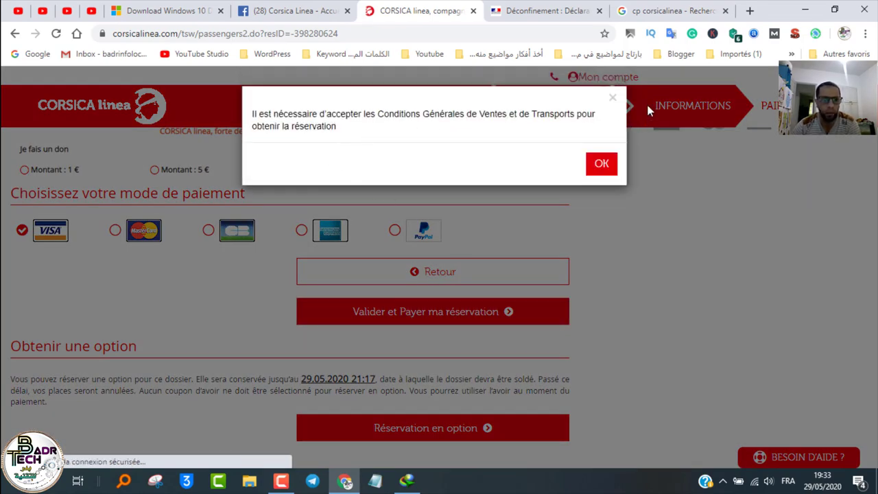
Step: Dismiss the warning and accept the general sales and transport conditions
click(613, 97)
scroll(68, 274, down, 4)
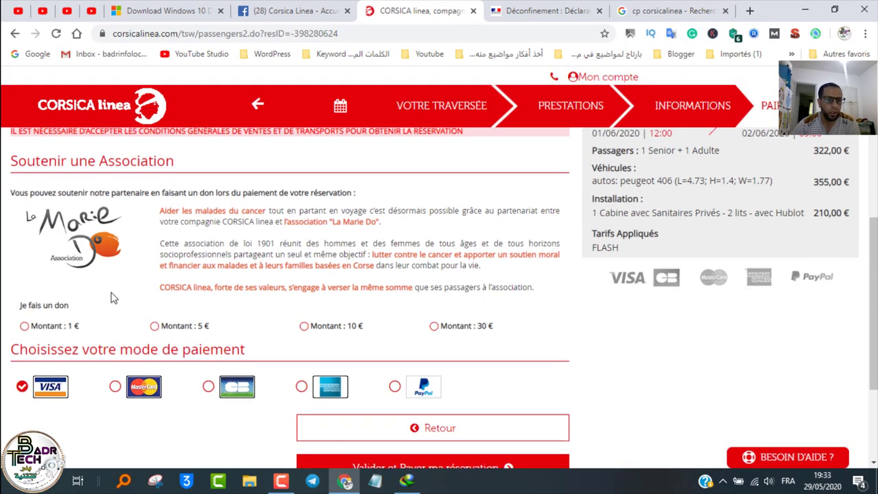
scroll(34, 336, up, 4)
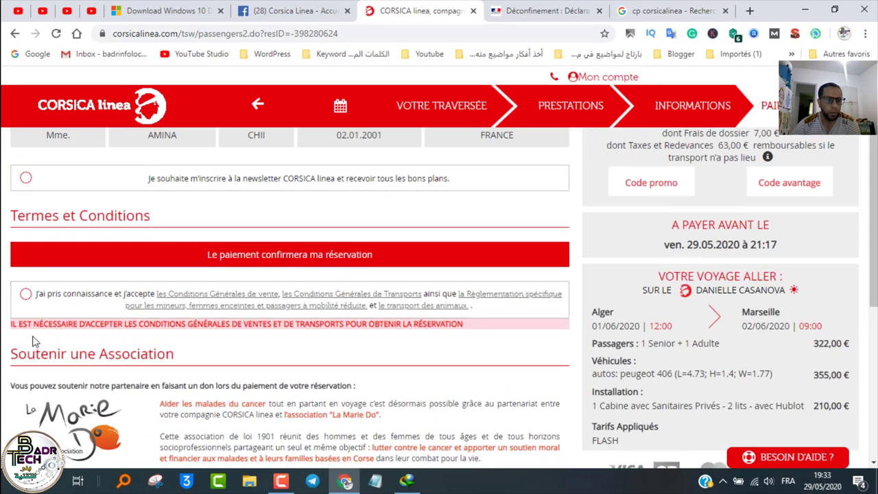
click(26, 295)
Step: Submit the reservation for Visa payment with Valider et Payer ma réservation
scroll(157, 345, down, 3)
scroll(171, 346, down, 2)
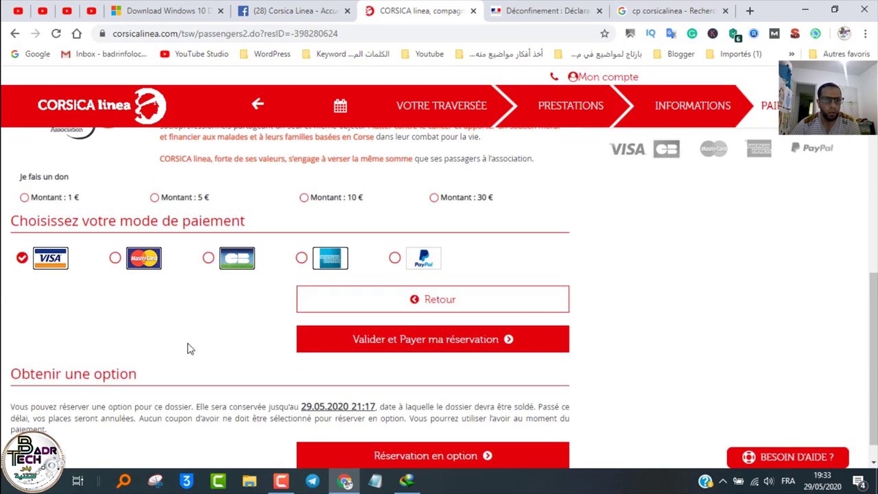
scroll(37, 231, up, 6)
scroll(357, 326, down, 5)
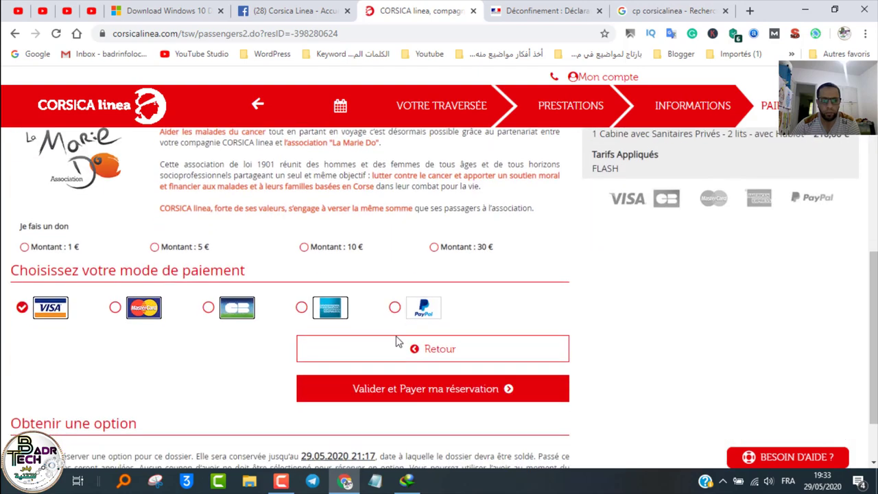
click(410, 317)
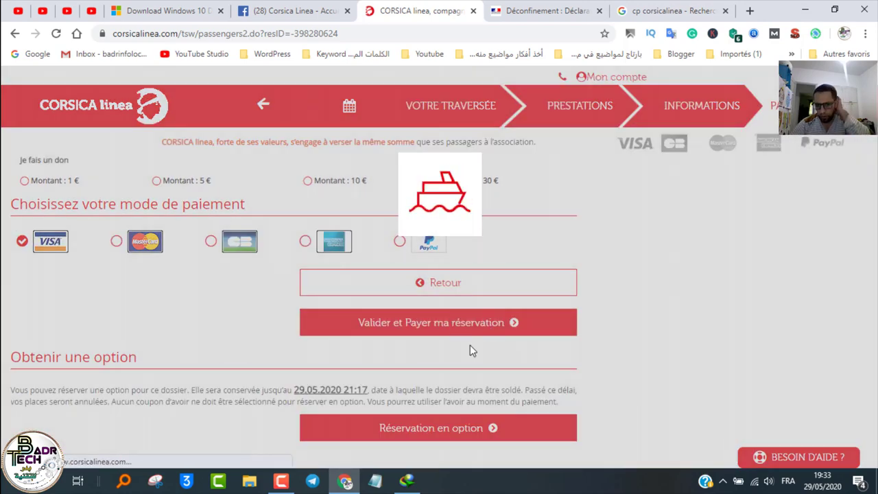